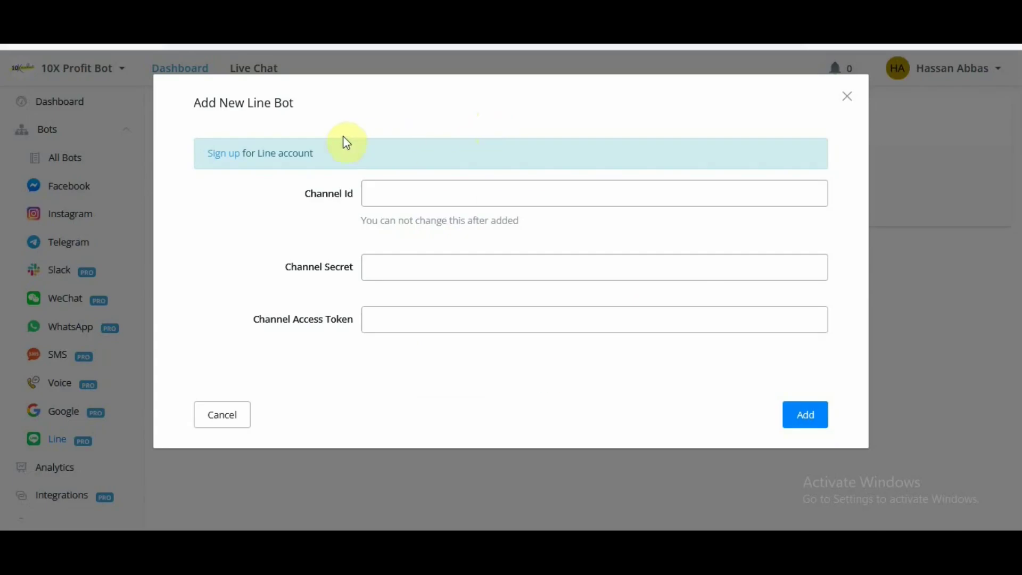
Click through the empty Channel Id, Channel Secret and Channel Access Token fields of Add New Line Bot
{"action": "left_click", "coordinate": [363, 327]}
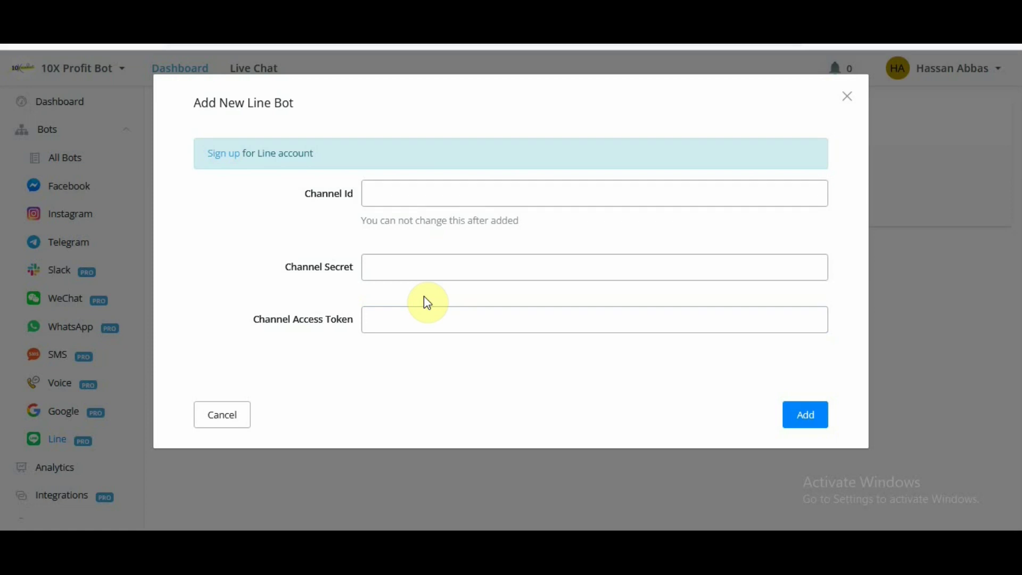
{"action": "left_click", "coordinate": [392, 197]}
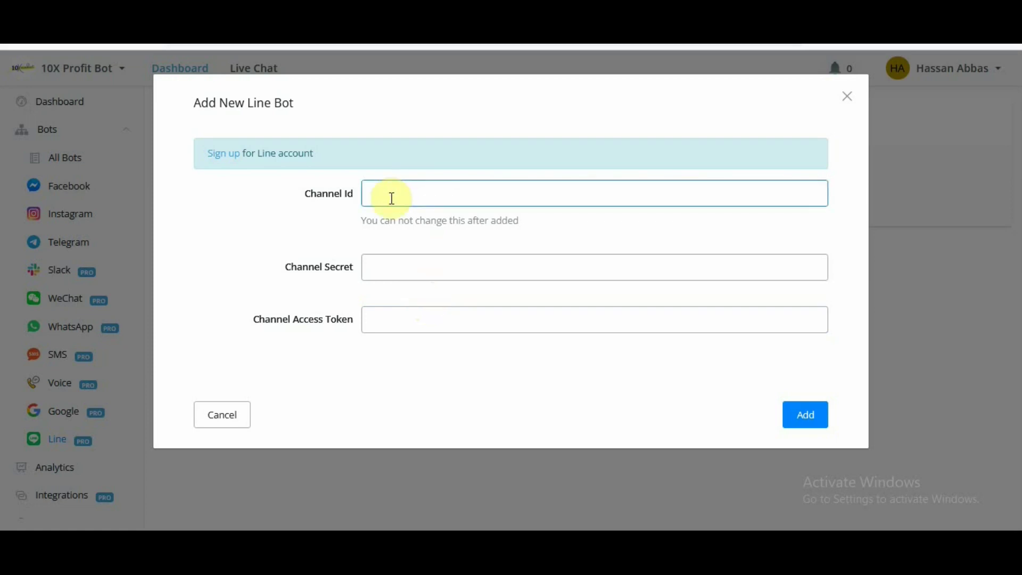
{"action": "left_click", "coordinate": [400, 270]}
{"action": "left_click", "coordinate": [404, 318]}
{"action": "left_click", "coordinate": [406, 320]}
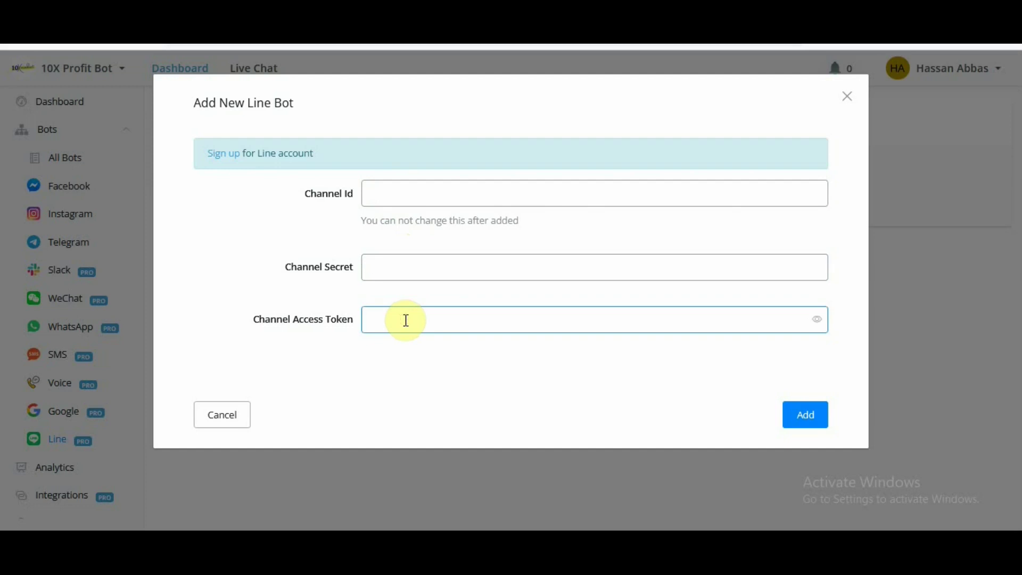
{"action": "left_click", "coordinate": [411, 192]}
{"action": "left_click", "coordinate": [410, 266]}
{"action": "left_click", "coordinate": [411, 321]}
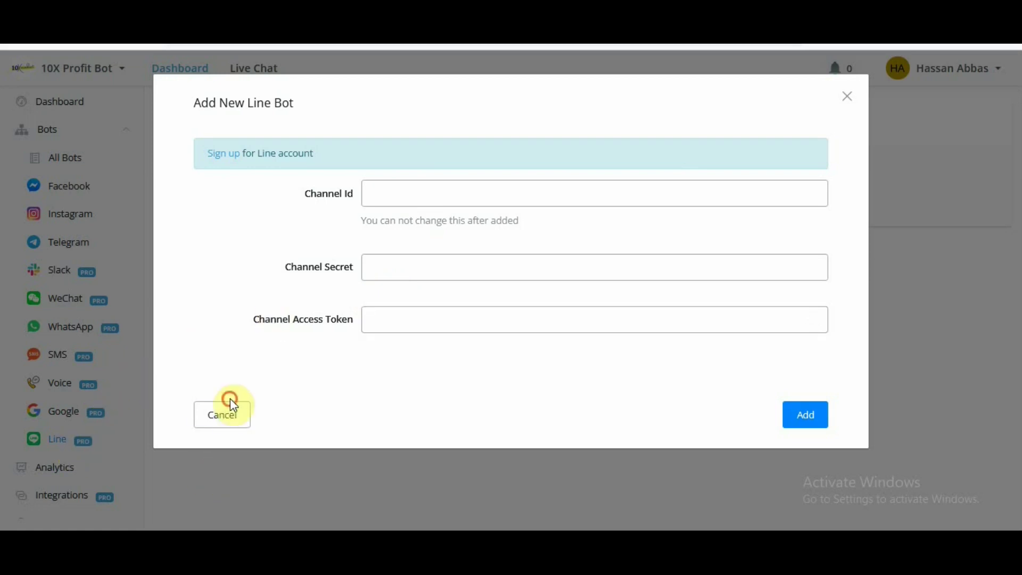
Cancel the bot form, reopen Add New Line Bot, and follow its Line account sign-up link
{"action": "left_click", "coordinate": [228, 413]}
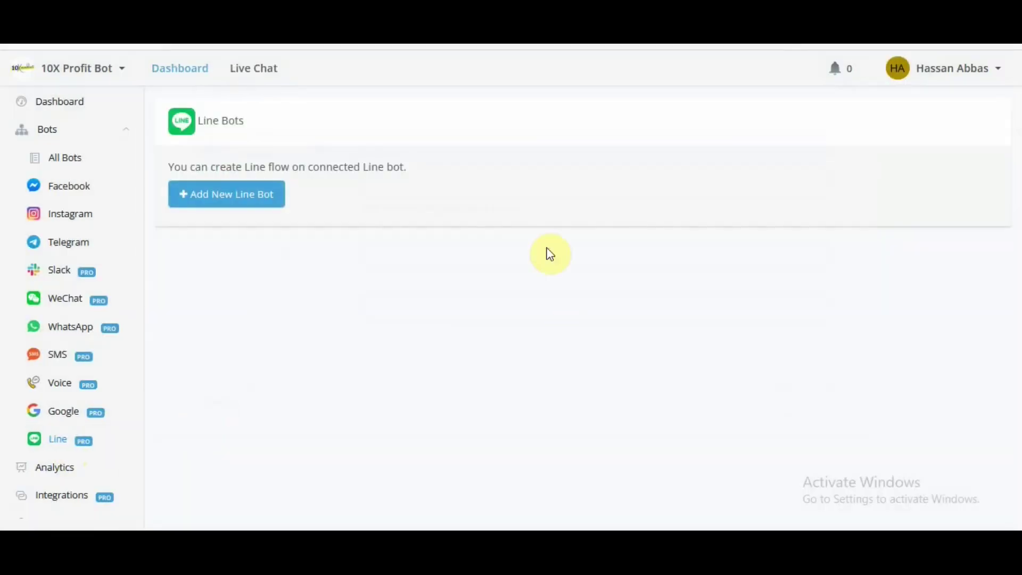
{"action": "left_click", "coordinate": [234, 206]}
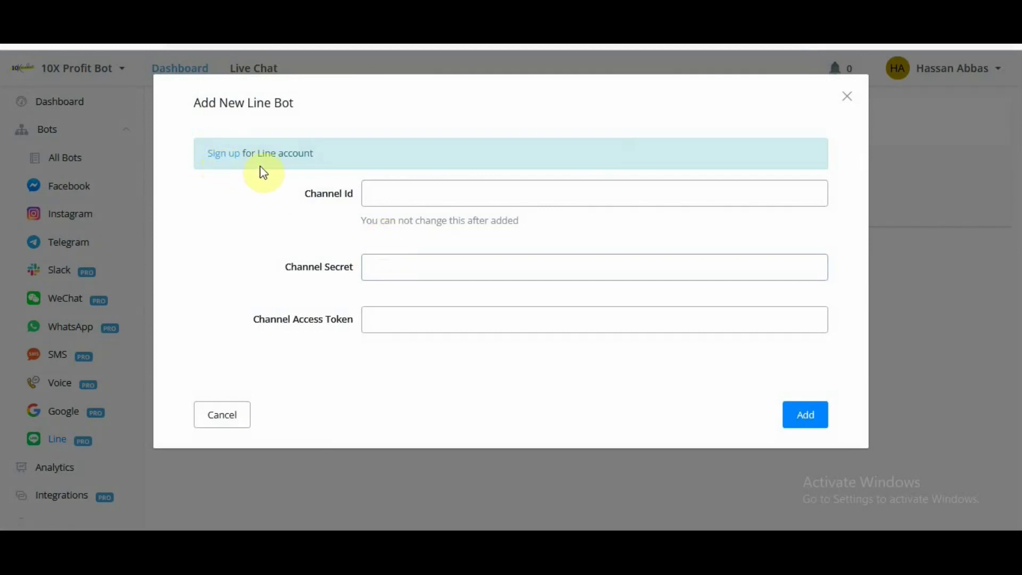
{"action": "left_click", "coordinate": [226, 159]}
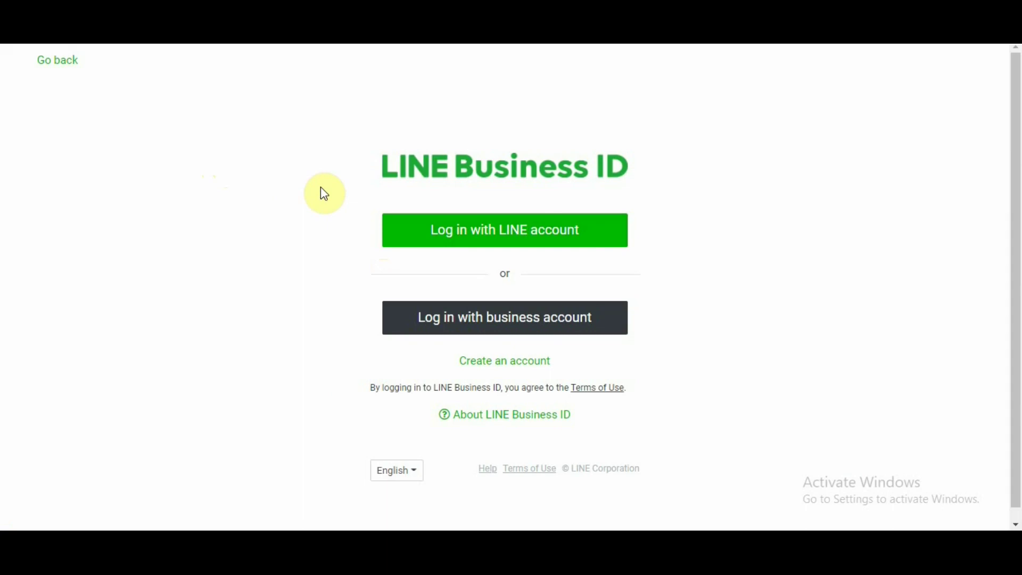
Start creating a new LINE Business ID account
{"action": "left_click", "coordinate": [508, 372]}
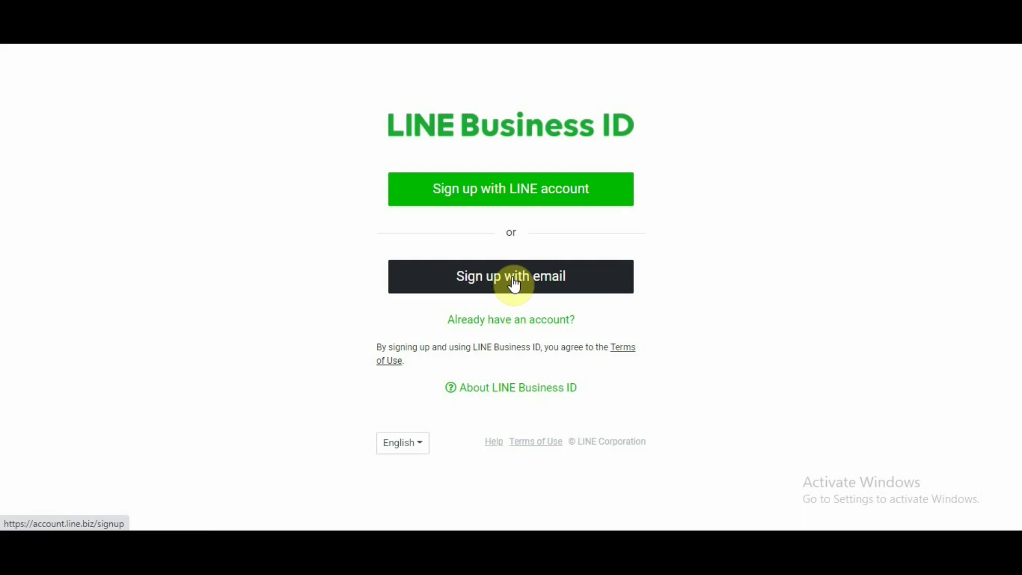
Choose email sign-up and request a signup link for the copied temporary Dropmail address
{"action": "left_click", "coordinate": [514, 284]}
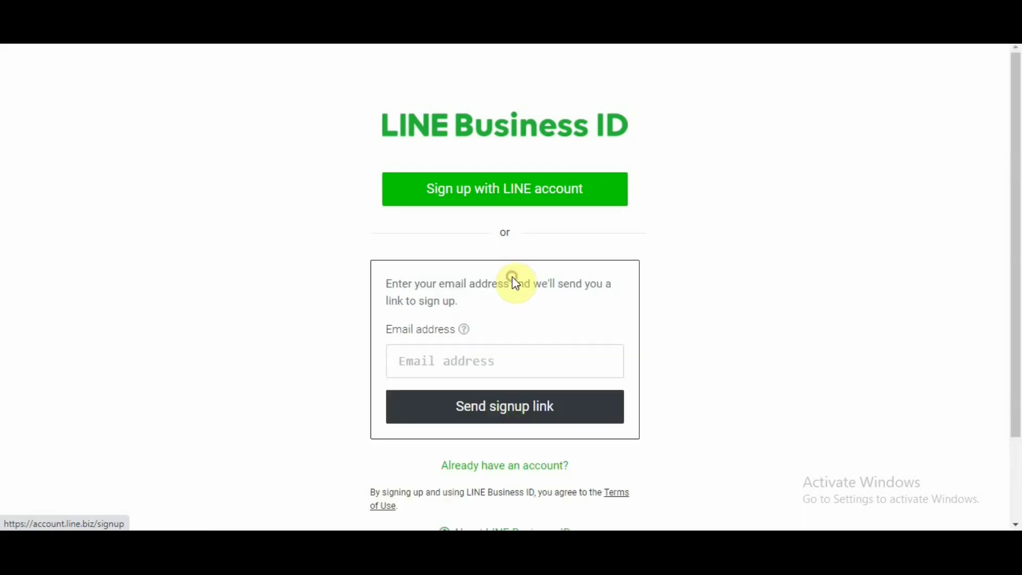
{"action": "left_click", "coordinate": [737, 44]}
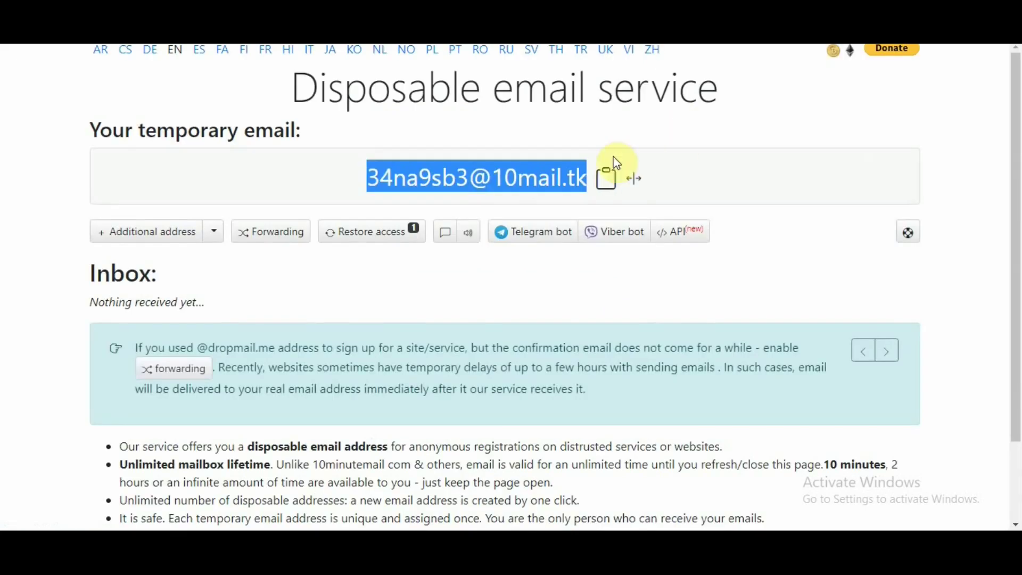
{"action": "left_click", "coordinate": [612, 177]}
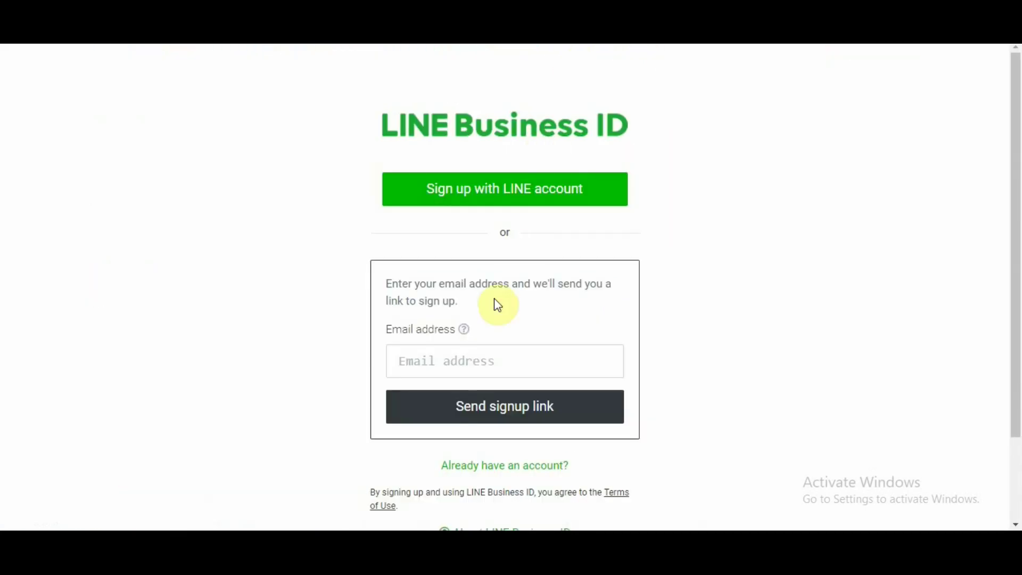
{"action": "left_click", "coordinate": [481, 357]}
{"action": "key", "text": "ctrl+v"}
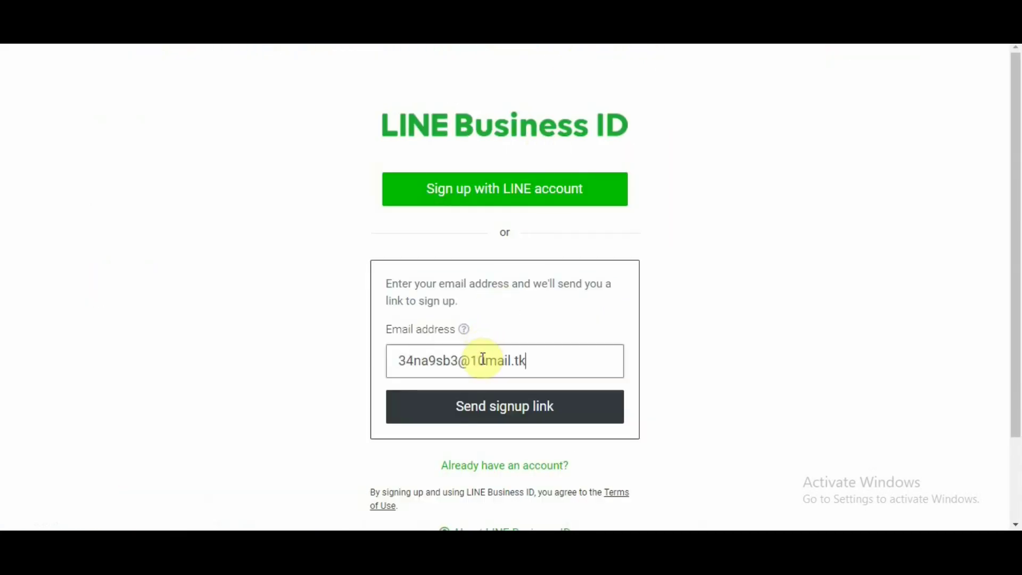
{"action": "left_click", "coordinate": [502, 414]}
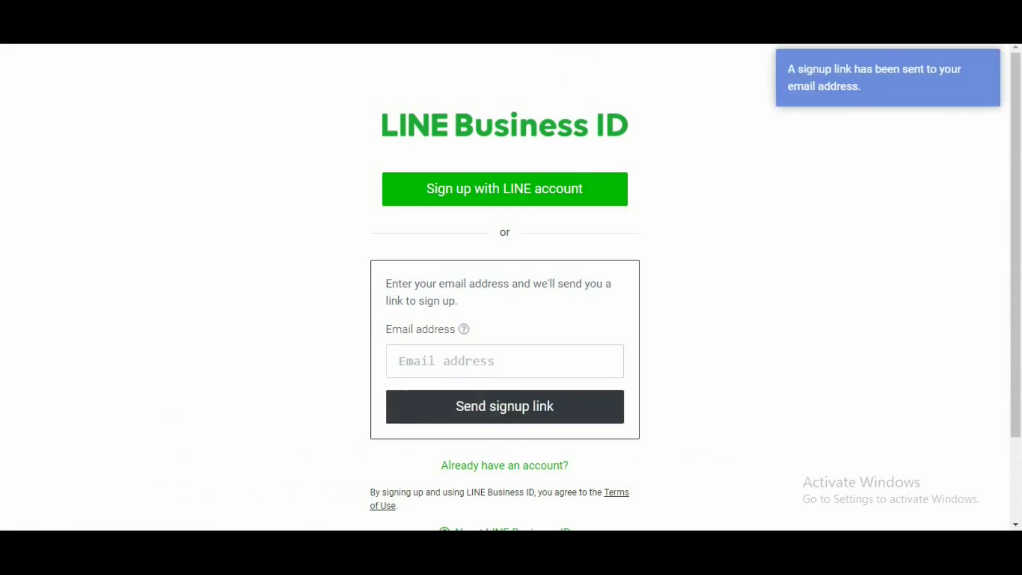
Open the LINE Business ID signup email in the Dropmail inbox and view it as HTML
{"action": "left_click", "coordinate": [706, 48]}
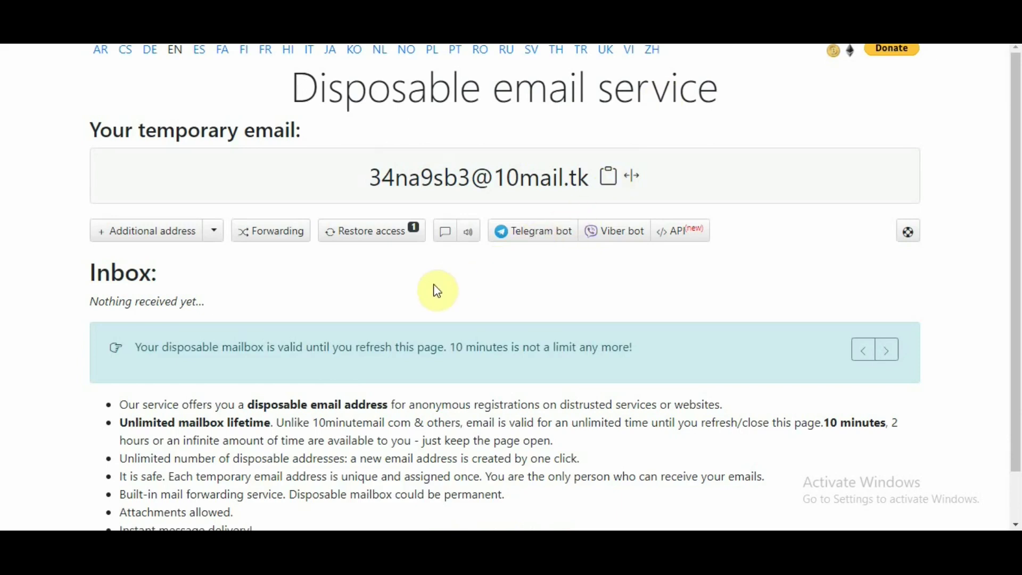
{"action": "scroll", "coordinate": [392, 365], "scroll_direction": "down", "scroll_amount": 2}
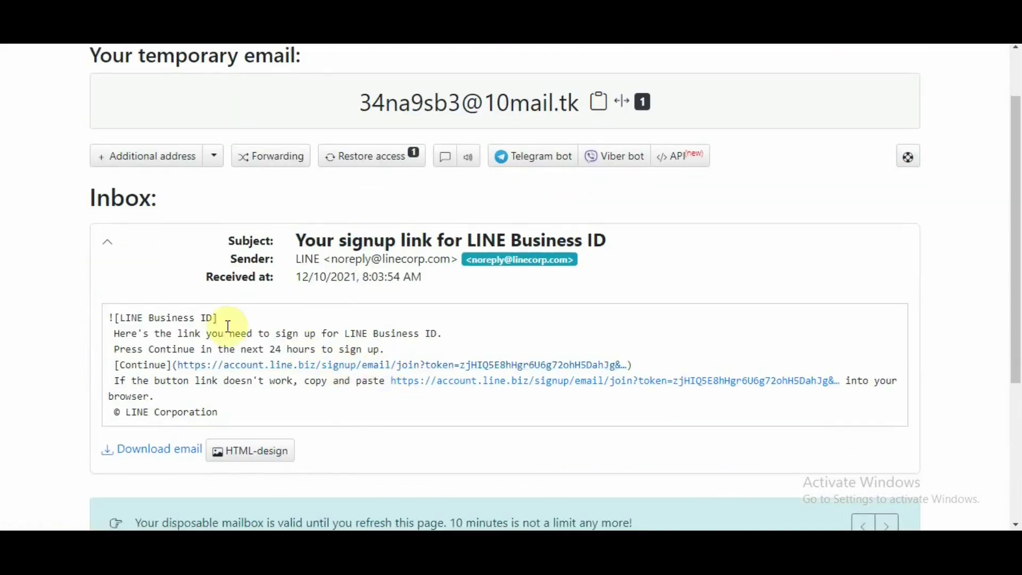
{"action": "left_click", "coordinate": [242, 452]}
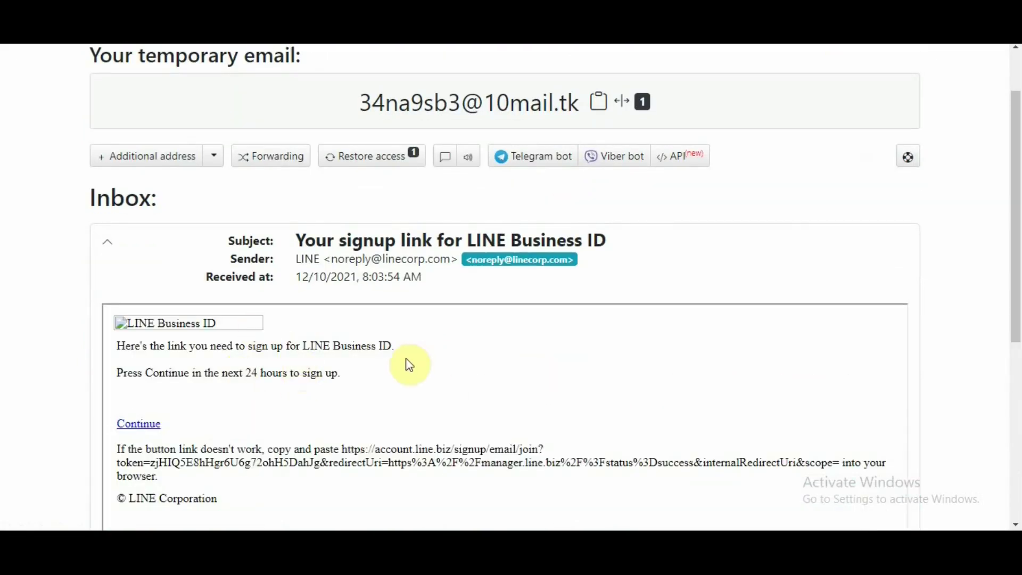
{"action": "scroll", "coordinate": [408, 370], "scroll_direction": "down", "scroll_amount": 4}
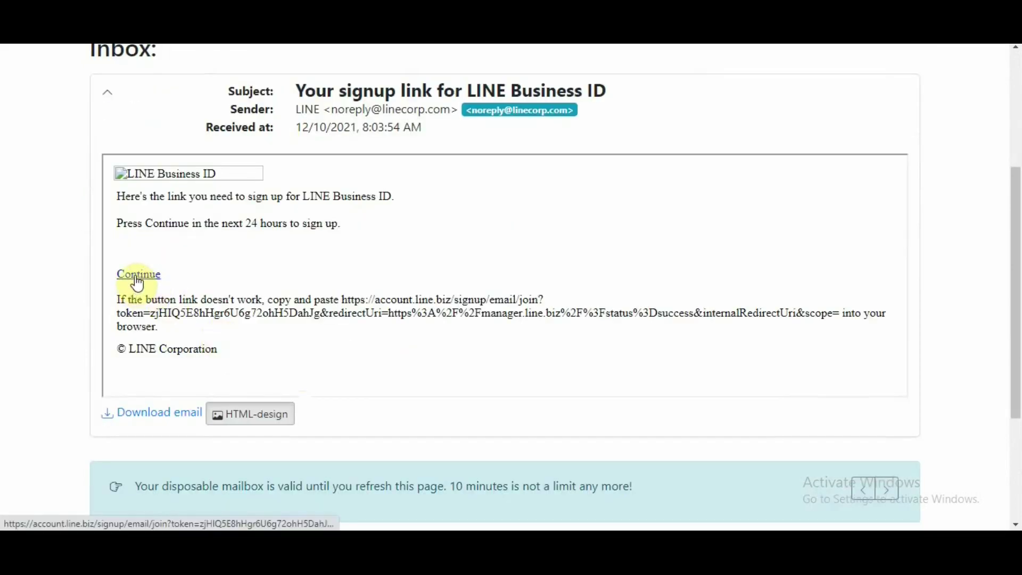
Follow the email's signup link and enter the account name 'Line Tutoria' and a password
{"action": "left_click", "coordinate": [137, 276]}
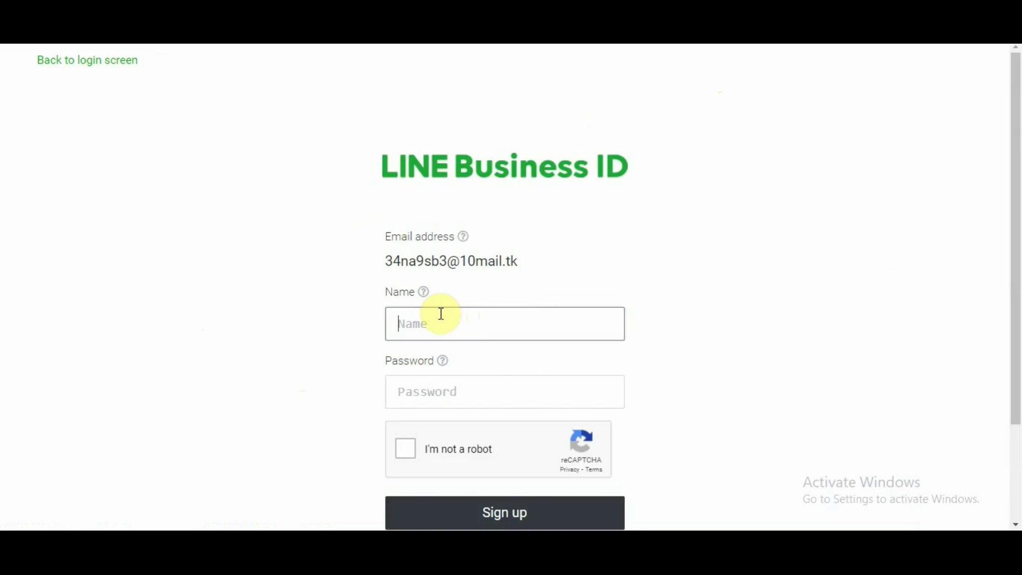
{"action": "type", "text": "Line Tutoria"}
{"action": "left_click", "coordinate": [439, 392]}
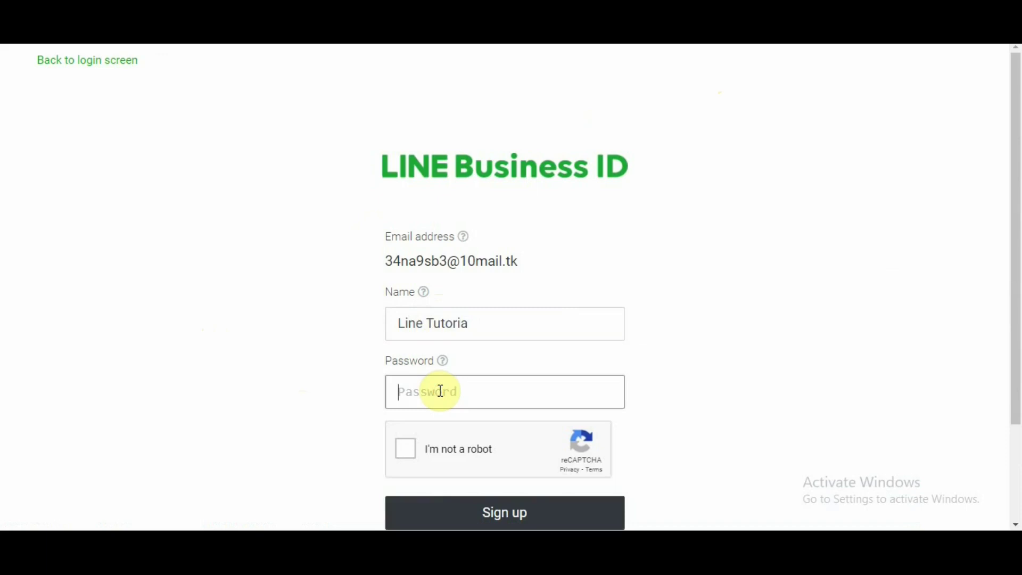
{"action": "type", "text": "•••••••••"}
Pass the 'I'm not a robot' check, submit, and highlight the name and email on the review page
{"action": "mouse_move", "coordinate": [443, 361]}
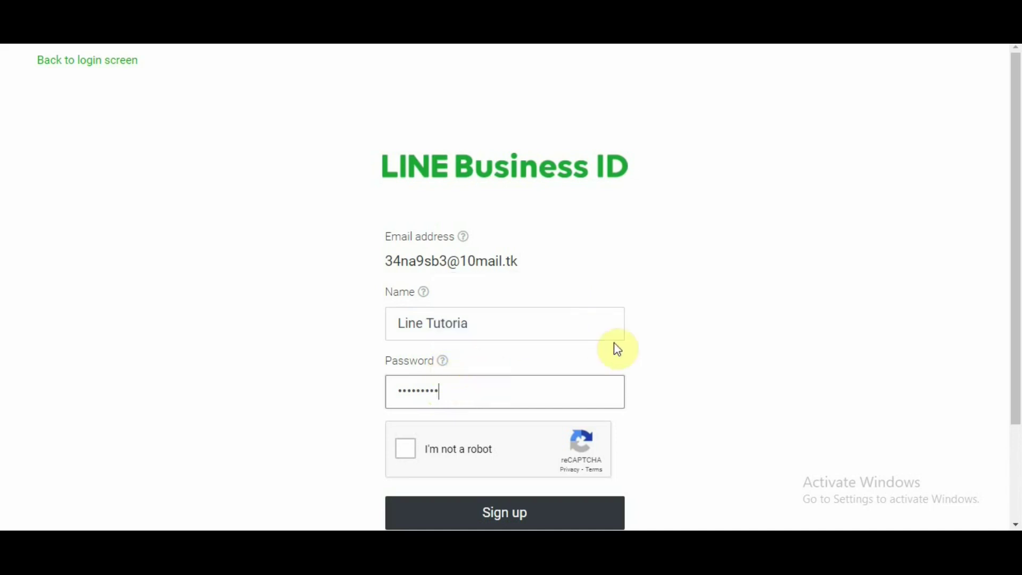
{"action": "scroll", "coordinate": [614, 345], "scroll_direction": "down", "scroll_amount": 2}
{"action": "left_click", "coordinate": [404, 325]}
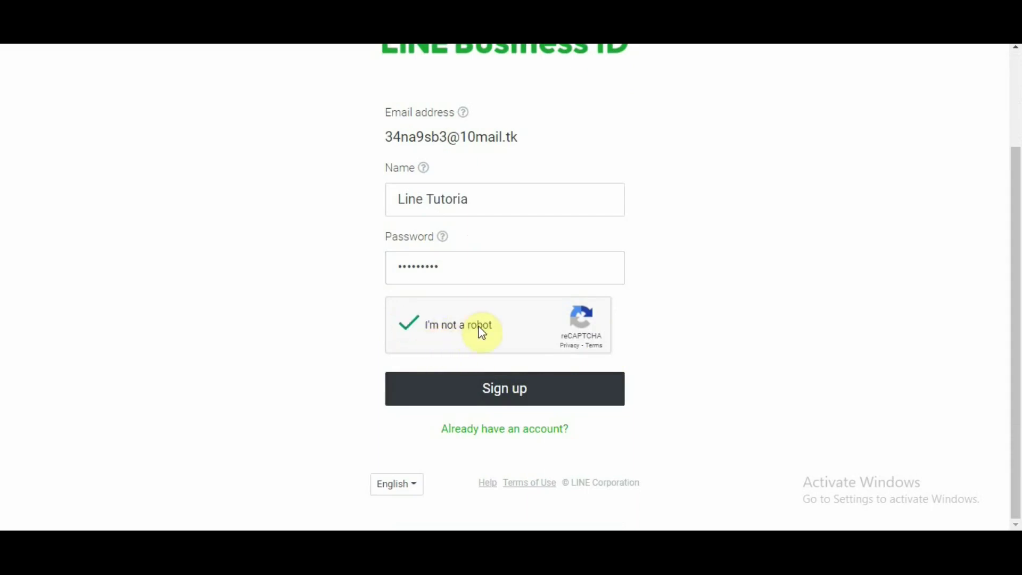
{"action": "left_click", "coordinate": [495, 399]}
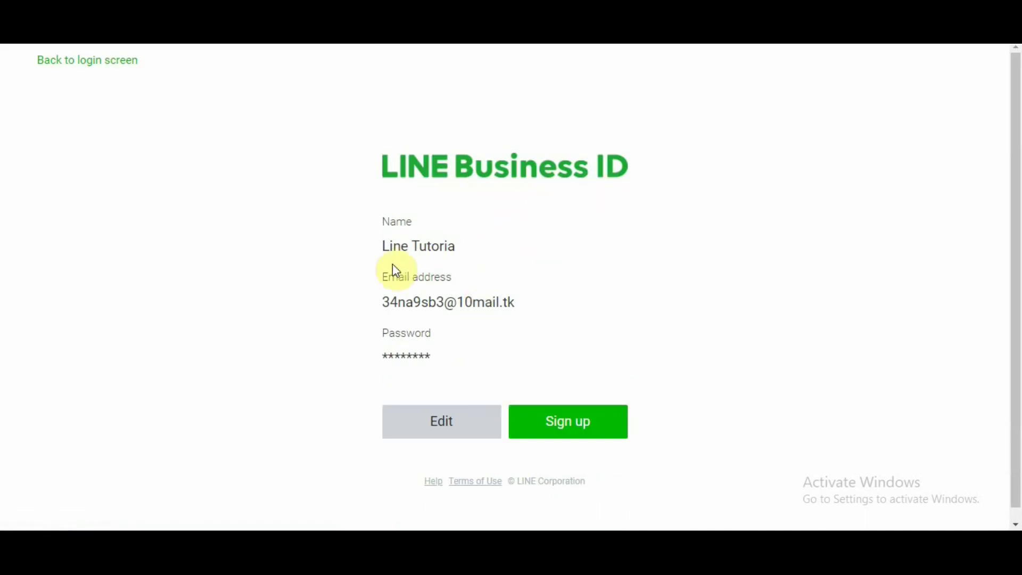
{"action": "left_click", "coordinate": [390, 247]}
{"action": "left_click_drag", "start_coordinate": [390, 246], "coordinate": [456, 250]}
{"action": "left_click_drag", "start_coordinate": [405, 303], "coordinate": [500, 303]}
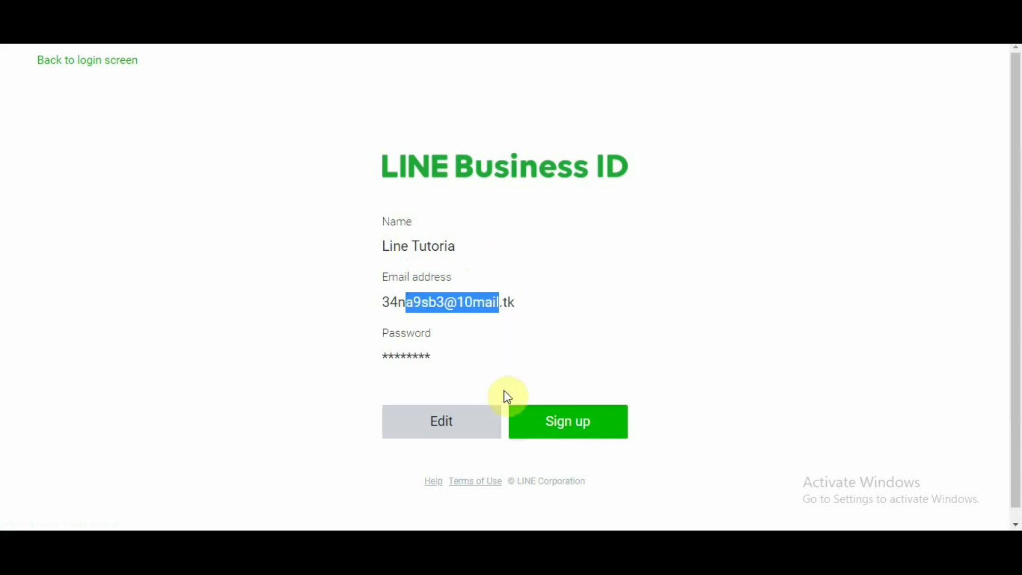
Confirm the sign-up on the review page to complete the Business ID registration
{"action": "left_click", "coordinate": [567, 426]}
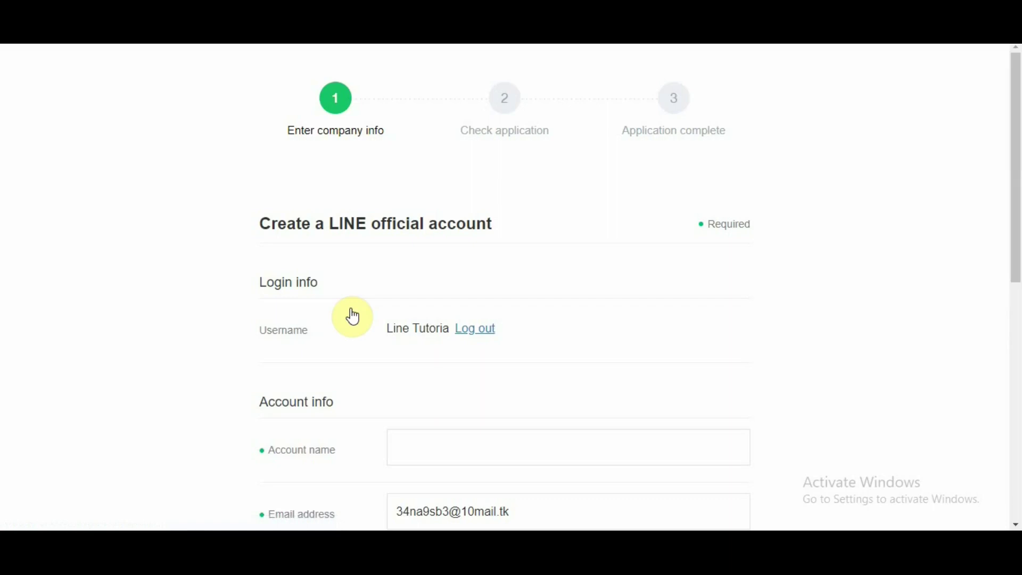
Fill in the official account name and replace the company name with 'Test'
{"action": "left_click", "coordinate": [441, 439]}
{"action": "scroll", "coordinate": [524, 390], "scroll_direction": "down", "scroll_amount": 3}
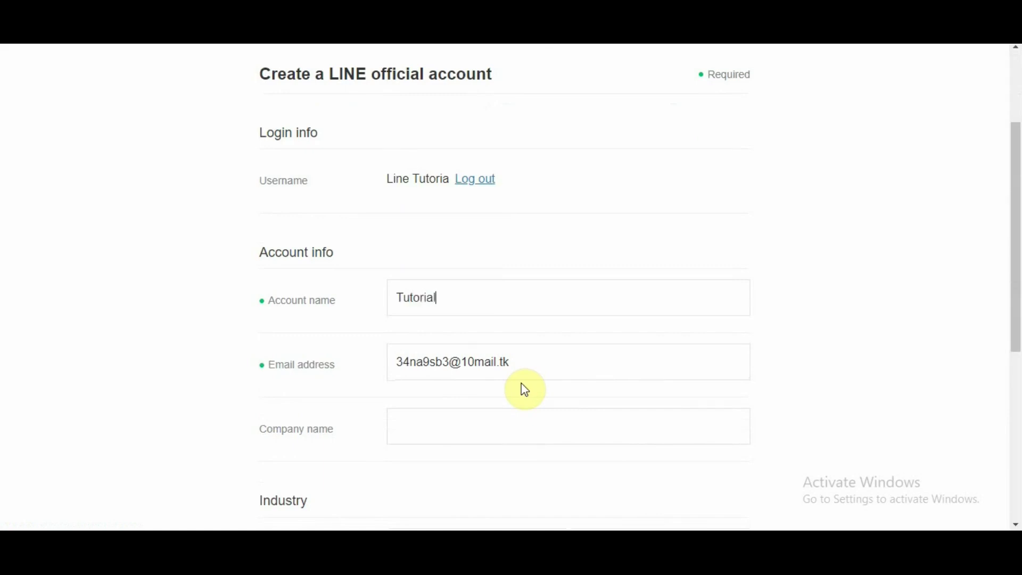
{"action": "scroll", "coordinate": [447, 426], "scroll_direction": "down", "scroll_amount": 2}
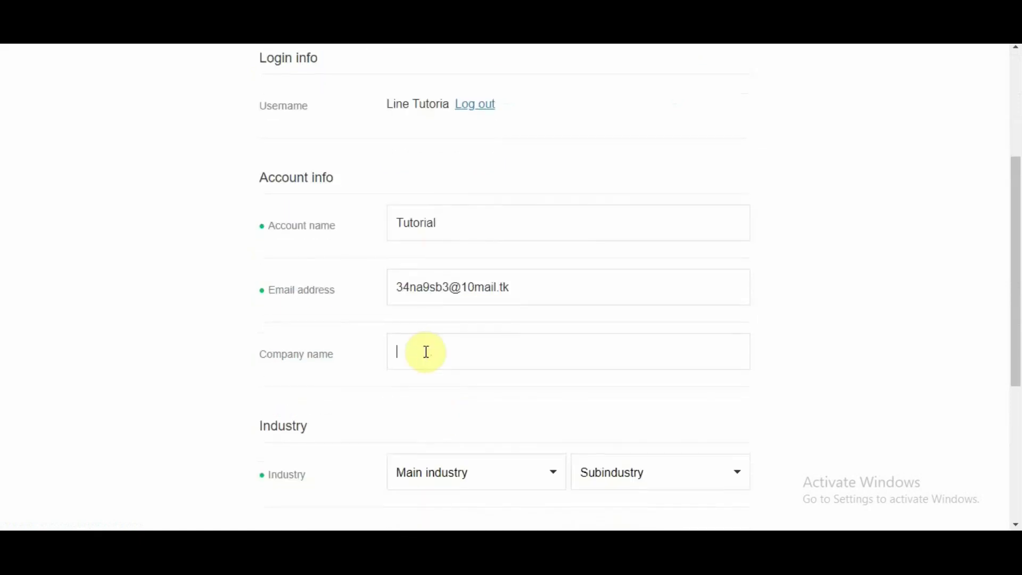
{"action": "type", "text": "ne"}
{"action": "scroll", "coordinate": [420, 370], "scroll_direction": "down", "scroll_amount": 4}
{"action": "left_click", "coordinate": [446, 200]}
{"action": "left_click_drag", "start_coordinate": [446, 200], "coordinate": [344, 208]}
{"action": "type", "text": "Test"}
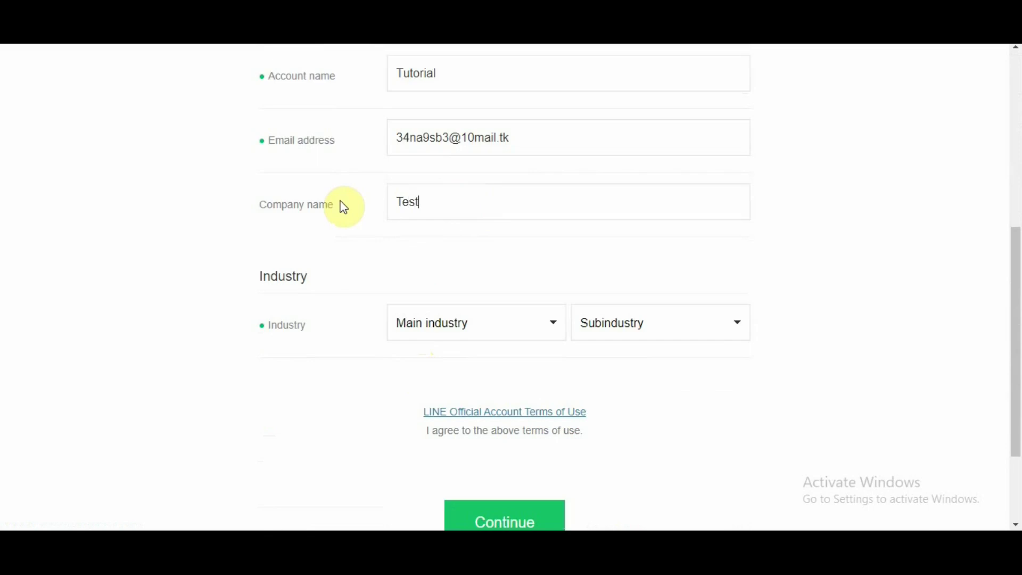
Set the industry to Businesses and Organizations with subindustry Education
{"action": "left_click", "coordinate": [484, 320]}
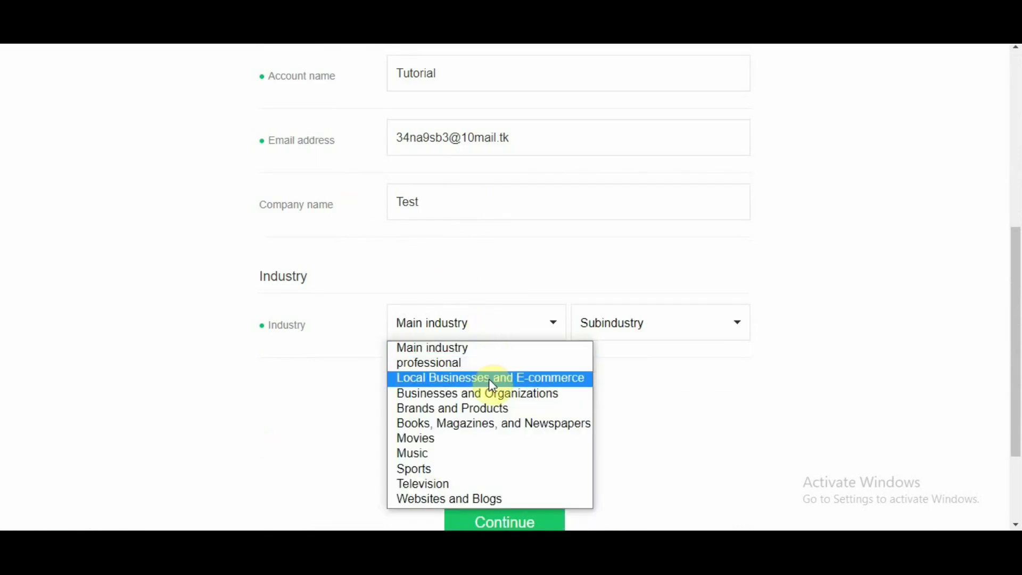
{"action": "left_click", "coordinate": [490, 393]}
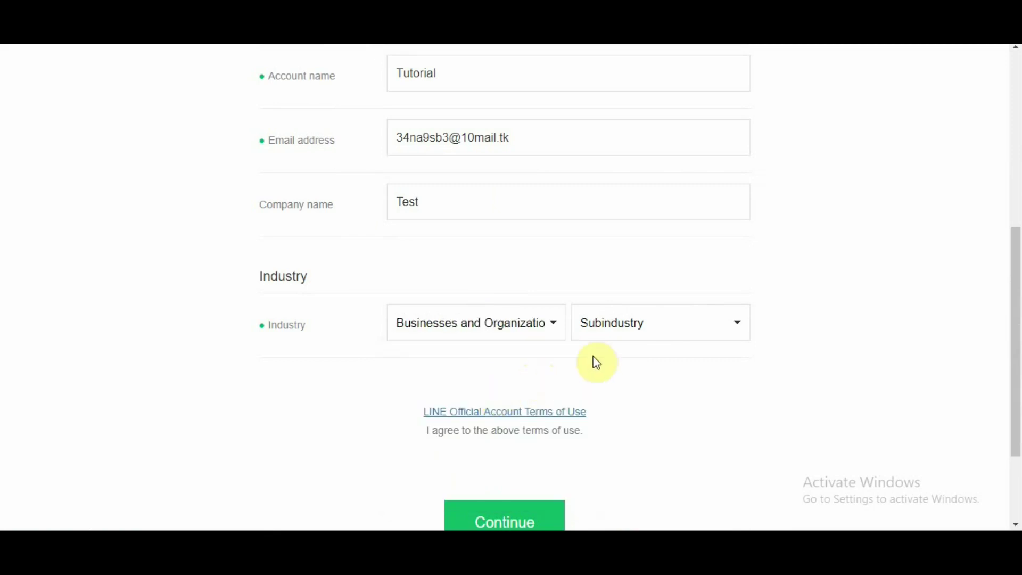
{"action": "left_click", "coordinate": [622, 324]}
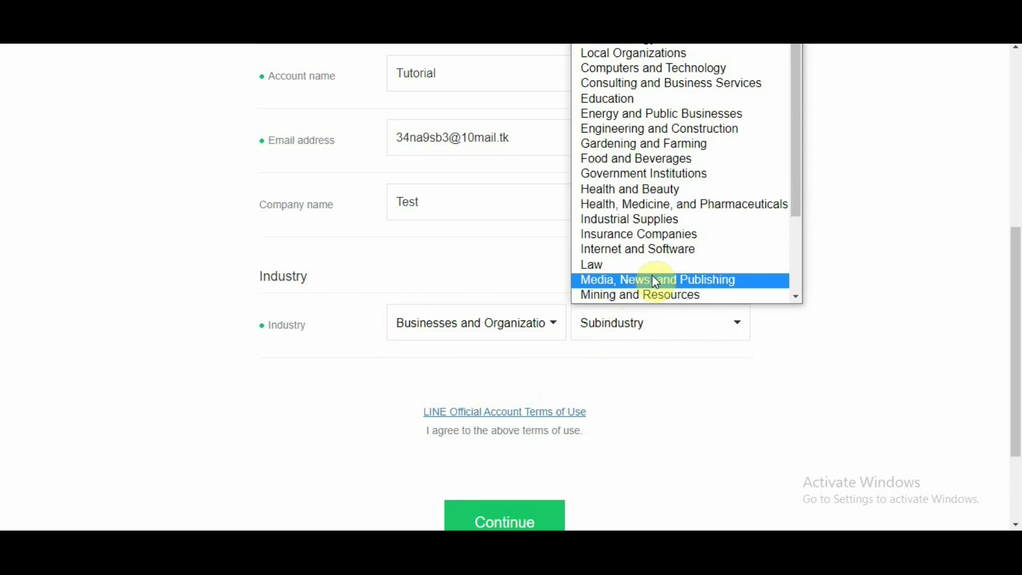
{"action": "scroll", "coordinate": [656, 278], "scroll_direction": "up", "scroll_amount": 2}
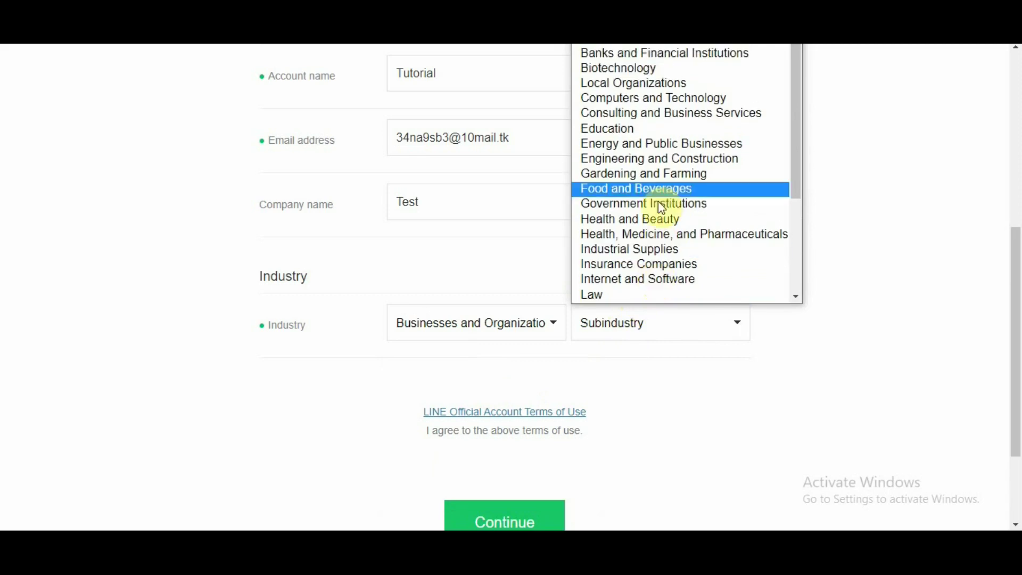
{"action": "left_click", "coordinate": [655, 133]}
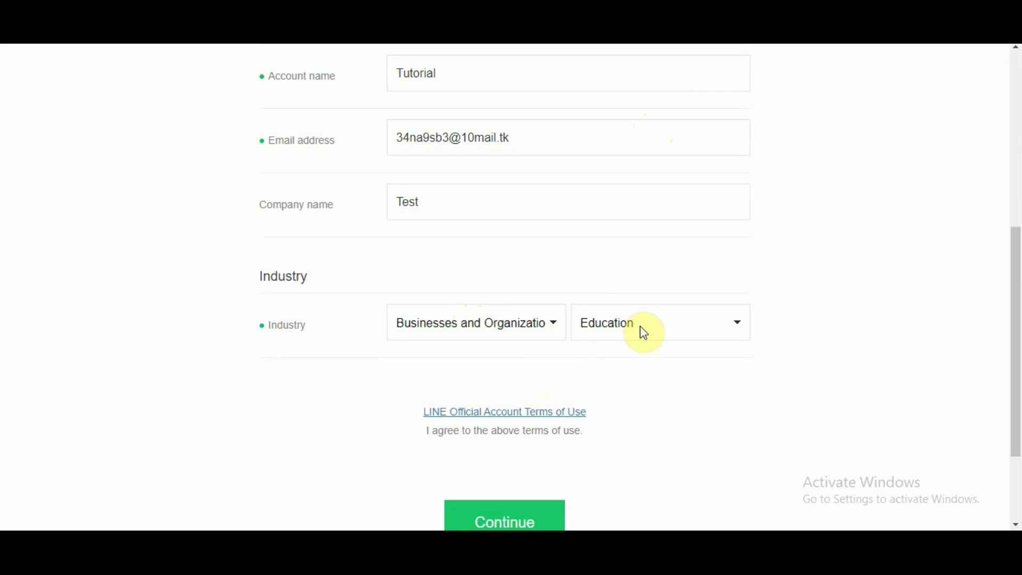
Continue to the application check and submit the new official account
{"action": "scroll", "coordinate": [511, 506], "scroll_direction": "down", "scroll_amount": 2}
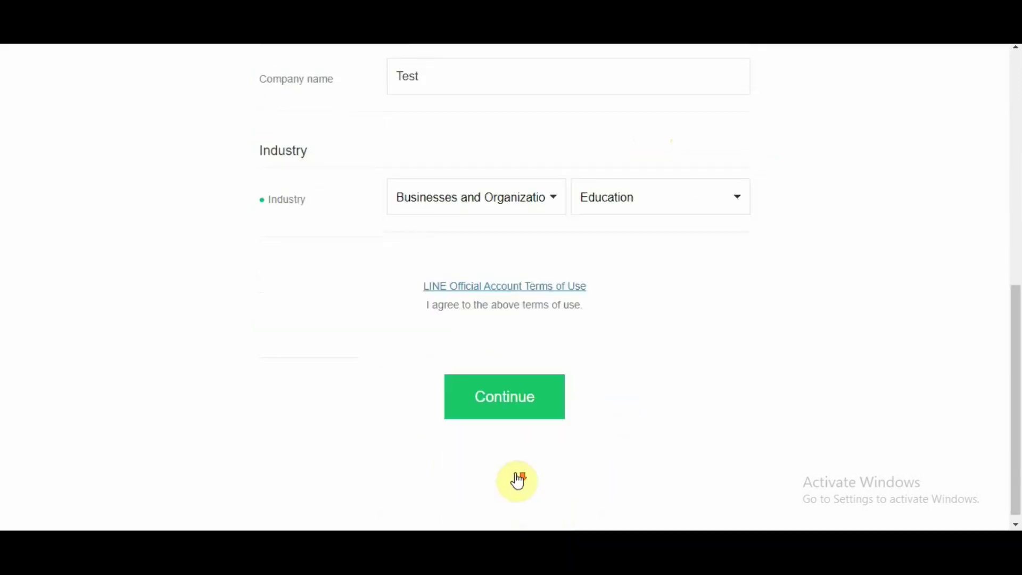
{"action": "left_click", "coordinate": [506, 397]}
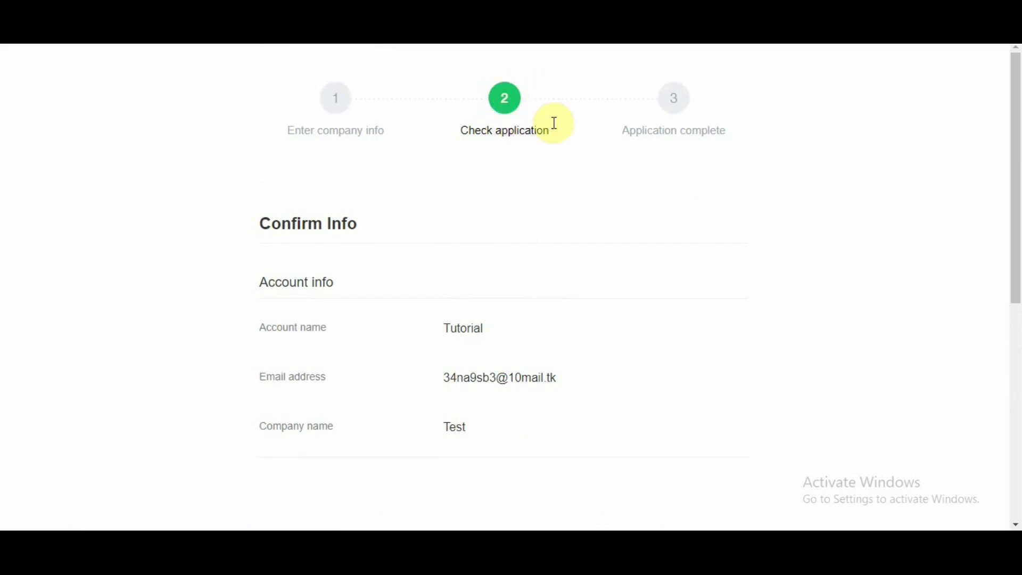
{"action": "scroll", "coordinate": [534, 209], "scroll_direction": "down", "scroll_amount": 7}
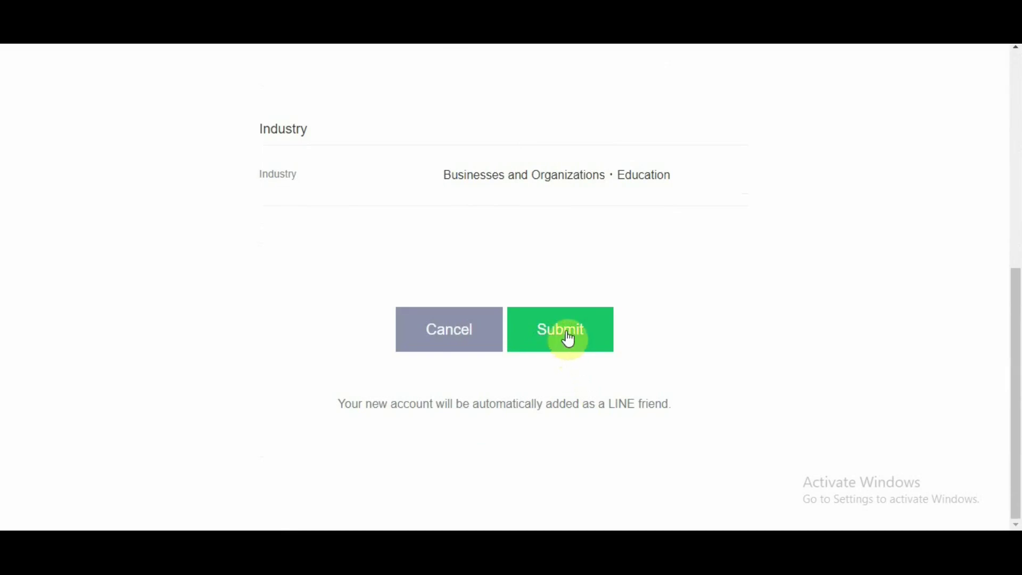
{"action": "left_click", "coordinate": [569, 339]}
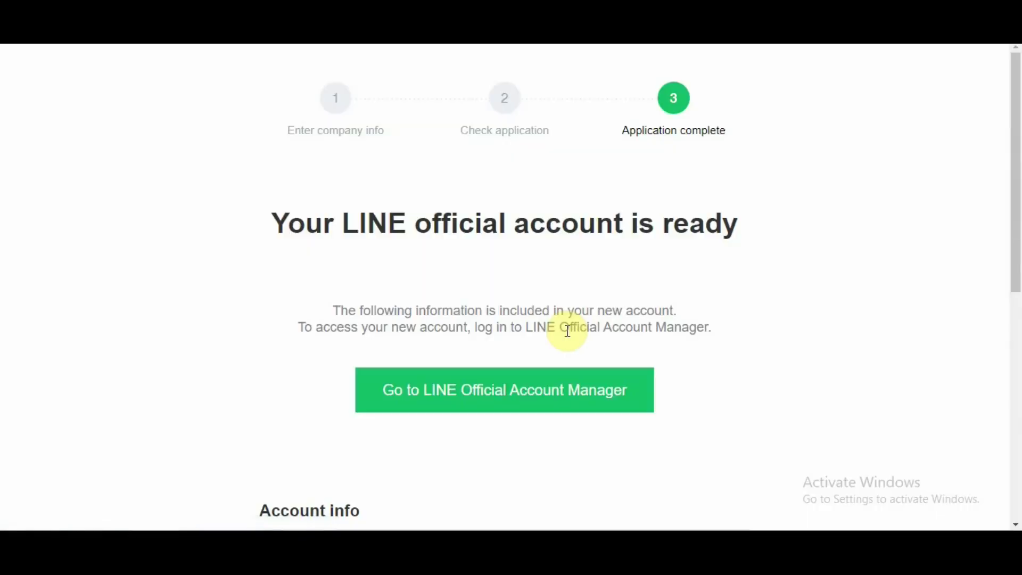
Open the ready account in the manager, dismiss the Welcome notice, and go to Settings
{"action": "left_click_drag", "start_coordinate": [279, 222], "coordinate": [747, 223]}
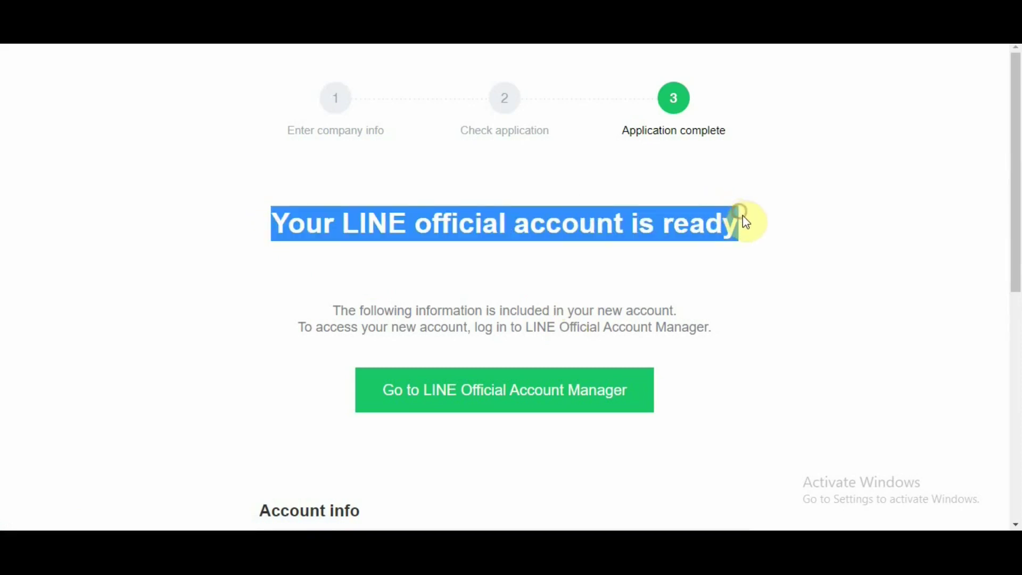
{"action": "scroll", "coordinate": [516, 401], "scroll_direction": "down", "scroll_amount": 5}
{"action": "scroll", "coordinate": [516, 399], "scroll_direction": "up", "scroll_amount": 5}
{"action": "left_click", "coordinate": [516, 389]}
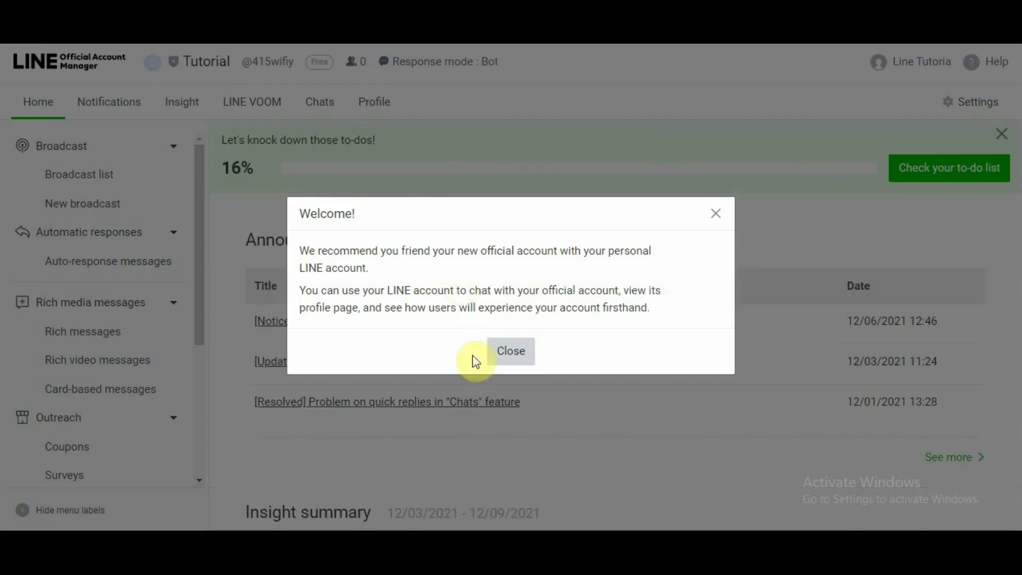
{"action": "left_click", "coordinate": [505, 355]}
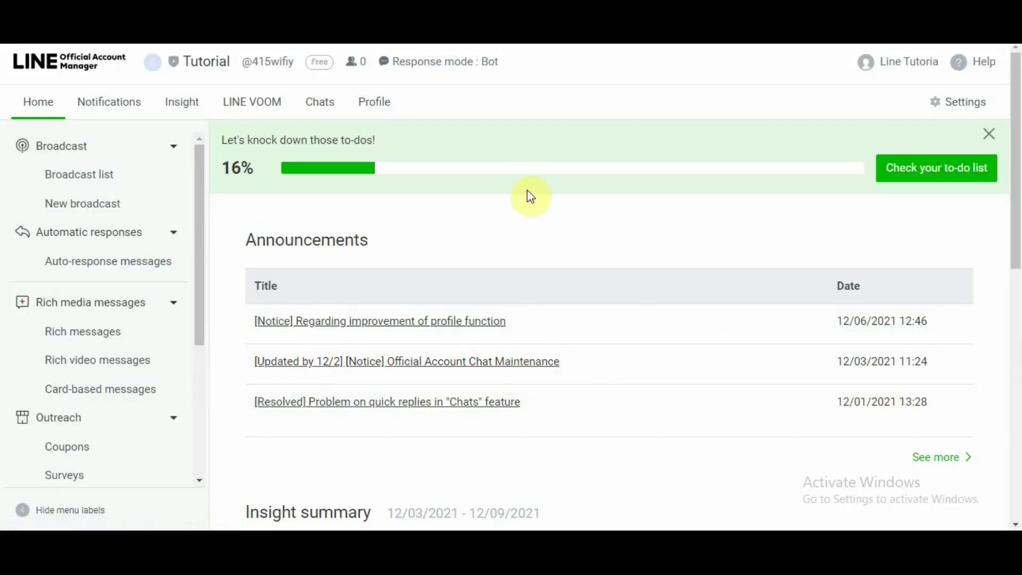
{"action": "scroll", "coordinate": [100, 277], "scroll_direction": "down", "scroll_amount": 8}
{"action": "scroll", "coordinate": [160, 345], "scroll_direction": "up", "scroll_amount": 5}
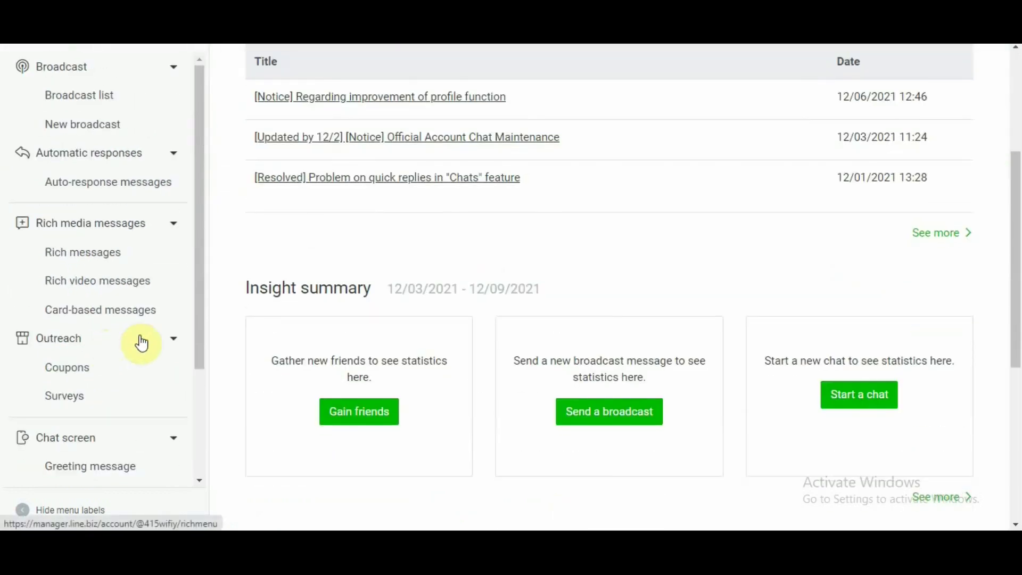
{"action": "scroll", "coordinate": [351, 315], "scroll_direction": "up", "scroll_amount": 5}
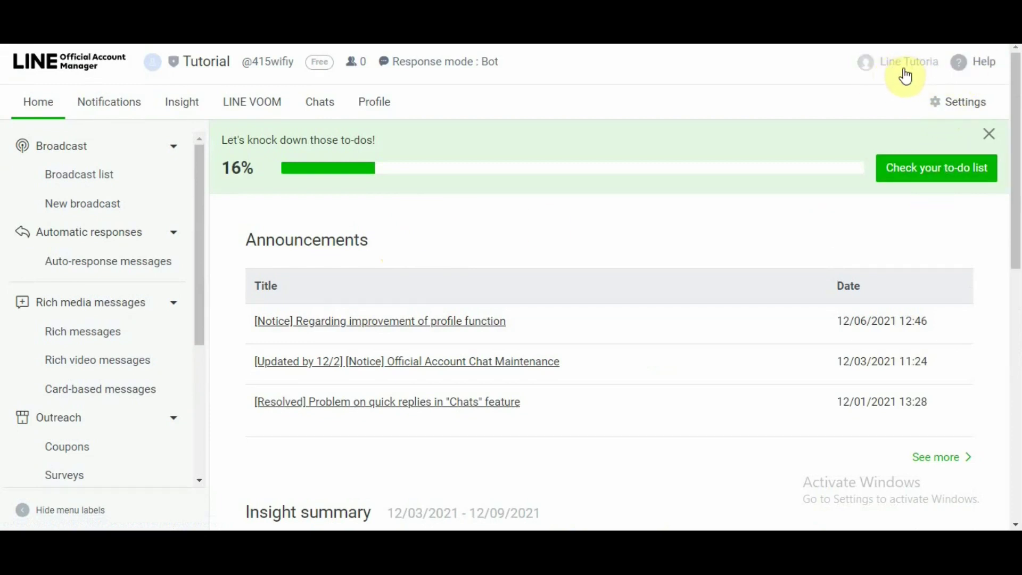
{"action": "left_click", "coordinate": [960, 108]}
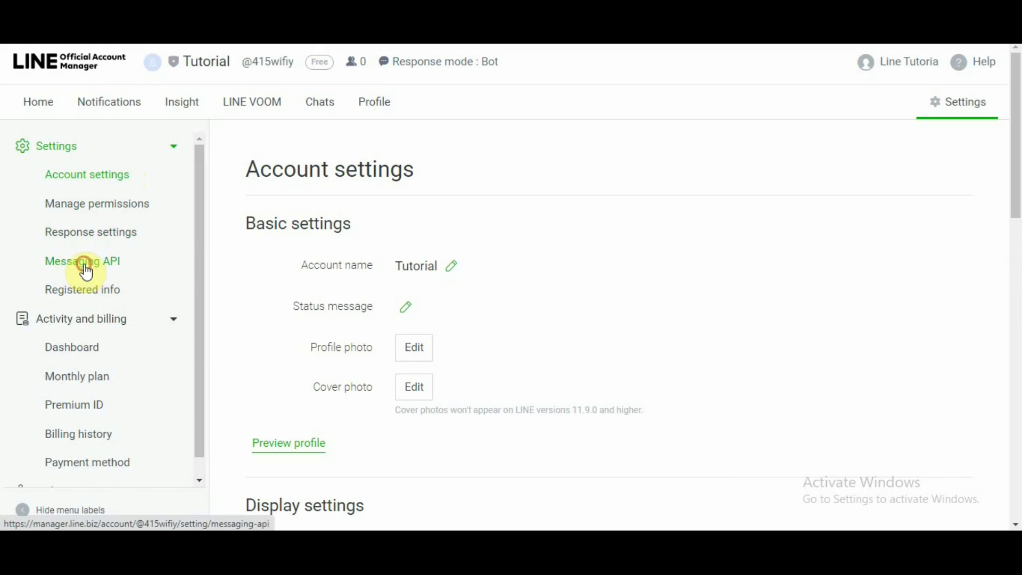
Go to Messaging API settings and start enabling the Messaging API
{"action": "left_click", "coordinate": [86, 272]}
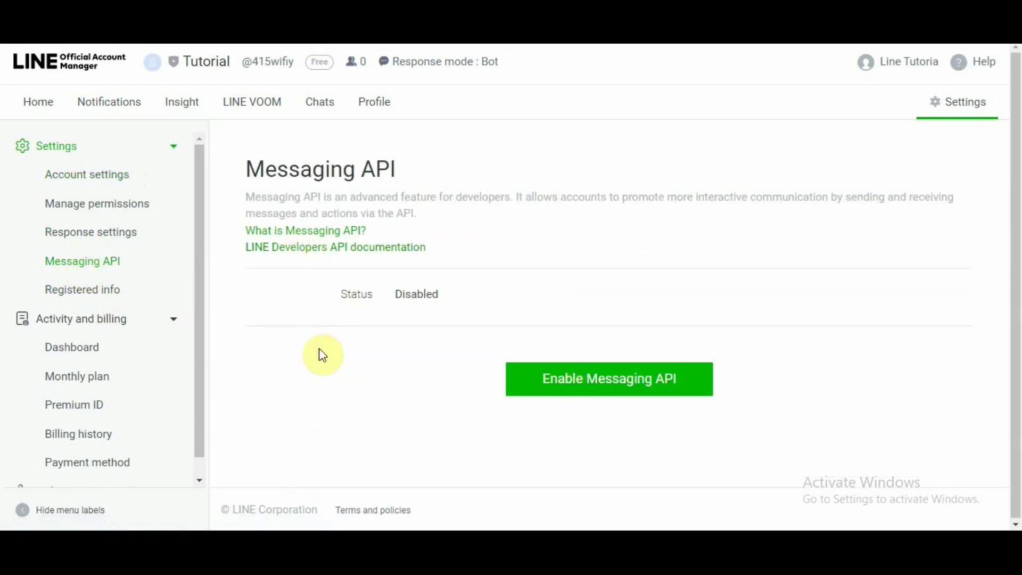
{"action": "left_click_drag", "start_coordinate": [441, 294], "coordinate": [333, 291]}
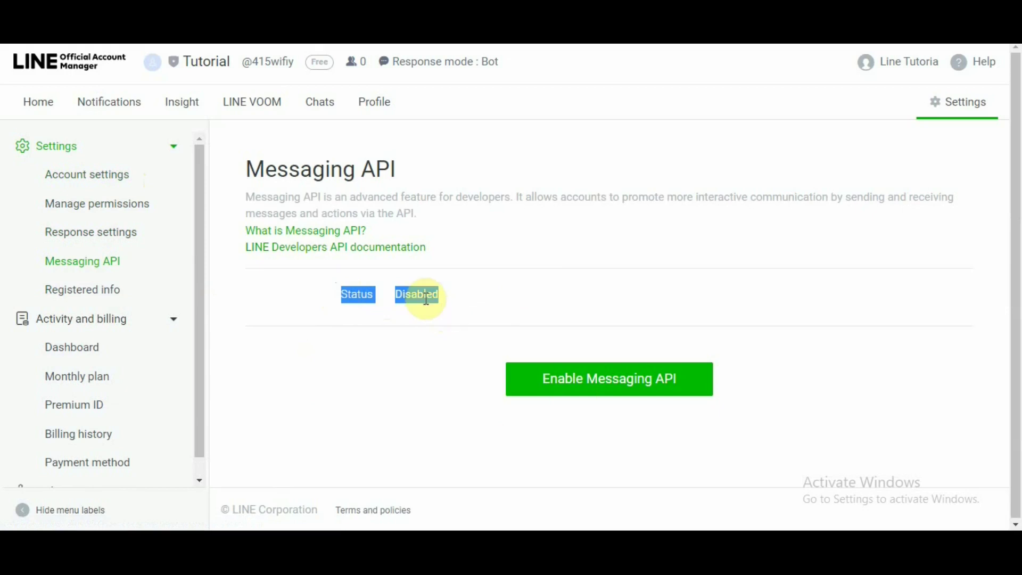
{"action": "left_click", "coordinate": [604, 392]}
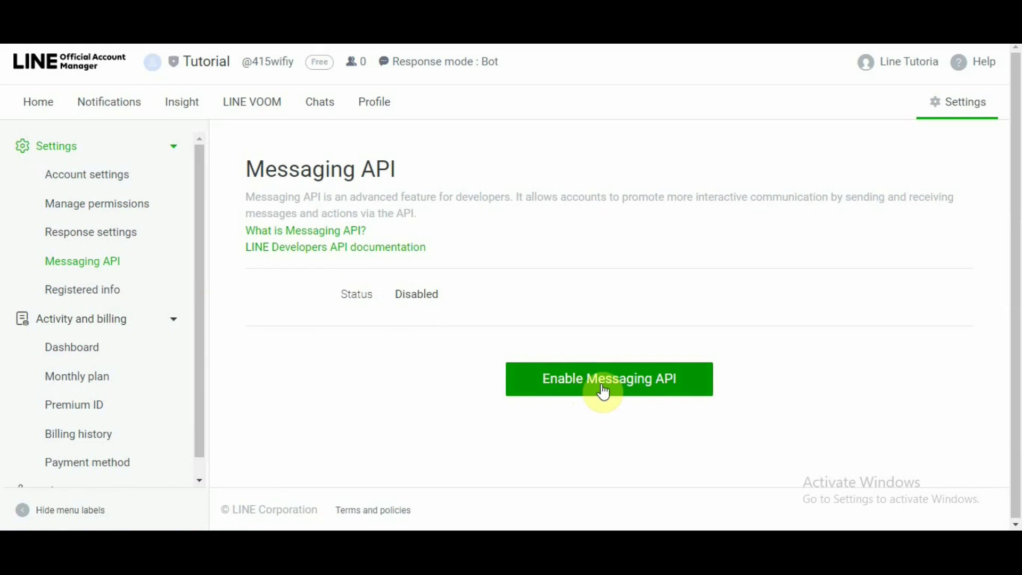
{"action": "left_click", "coordinate": [603, 391]}
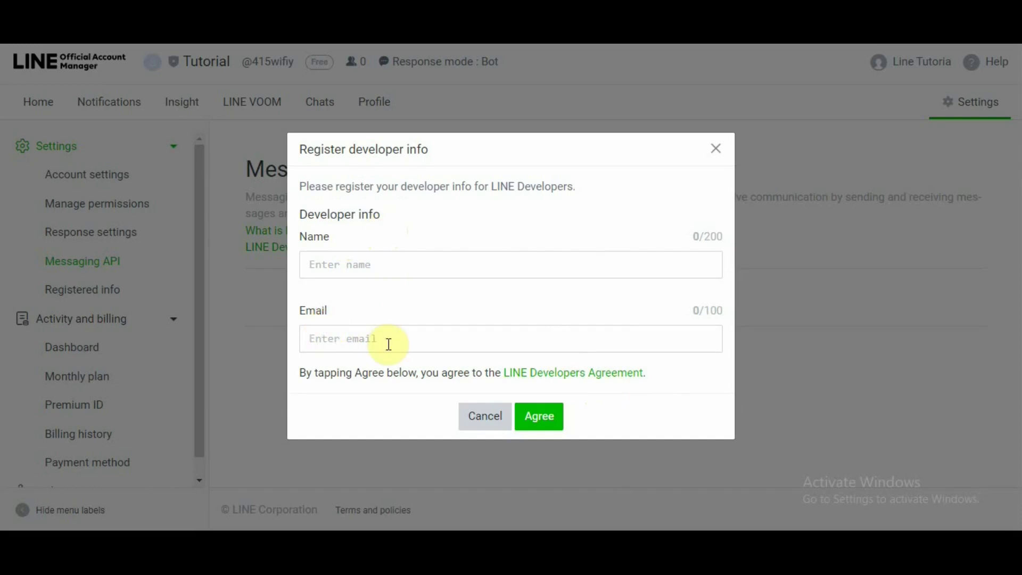
Enter developer name 'Line Tutori', paste the temporary e-mail, and agree to register
{"action": "left_click", "coordinate": [351, 258]}
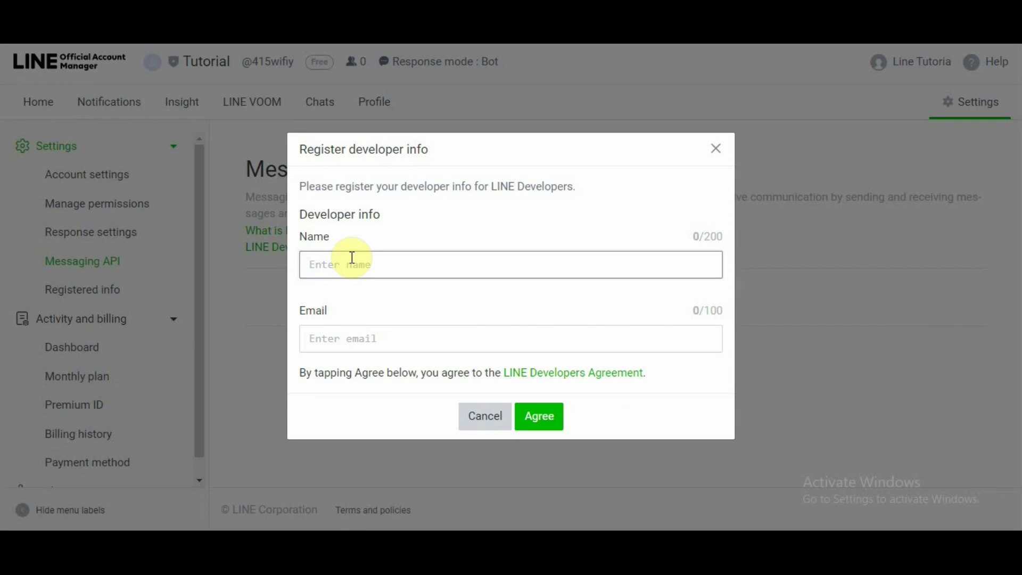
{"action": "type", "text": "Line Tutori"}
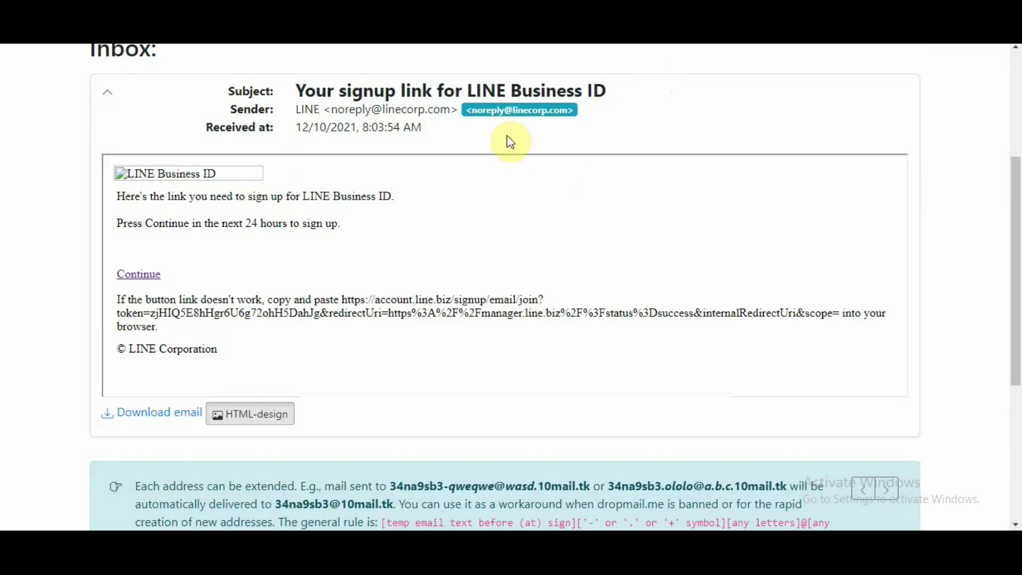
{"action": "scroll", "coordinate": [346, 257], "scroll_direction": "up", "scroll_amount": 4}
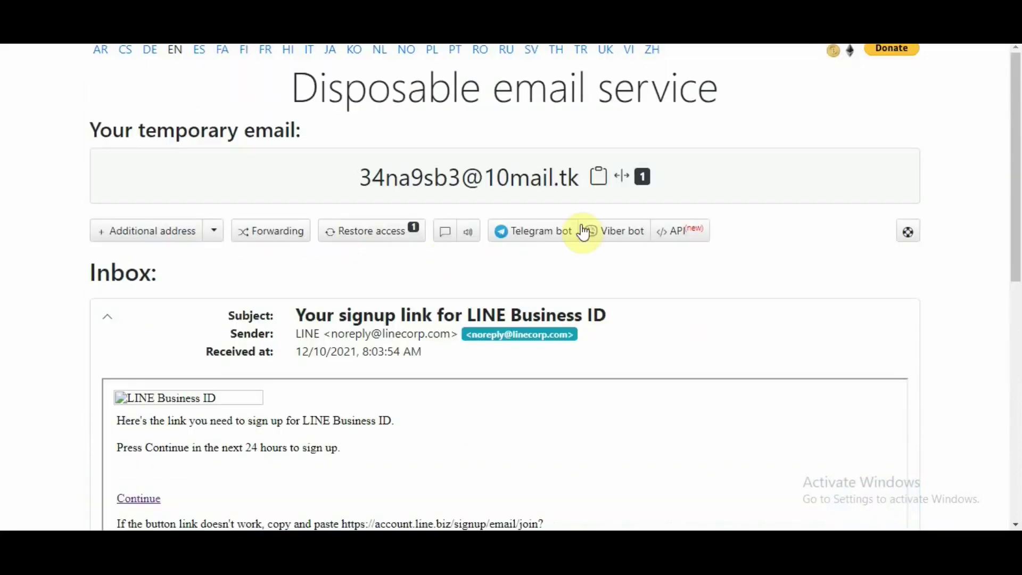
{"action": "left_click", "coordinate": [597, 179]}
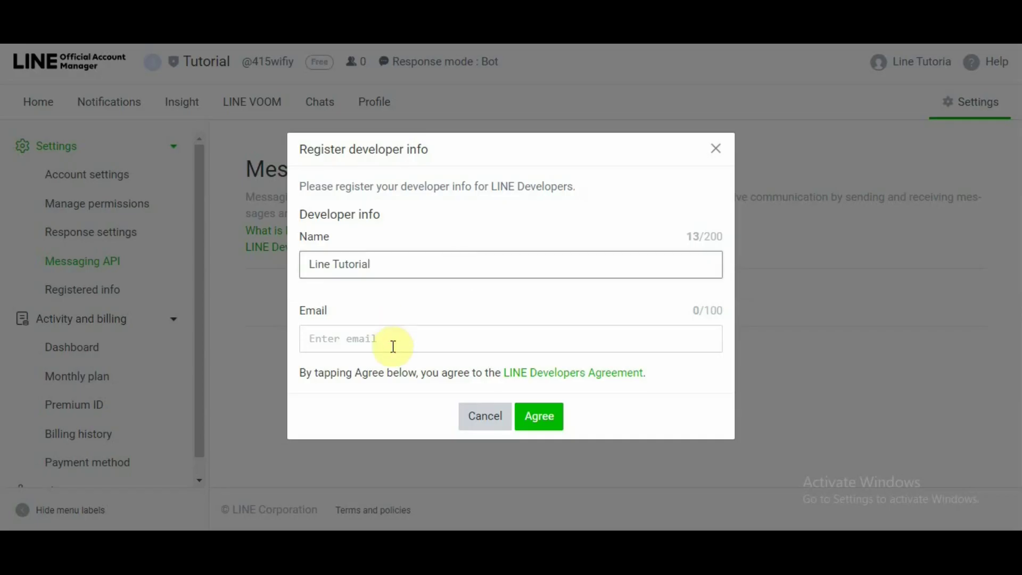
{"action": "left_click", "coordinate": [392, 346]}
{"action": "key", "text": "ctrl+v"}
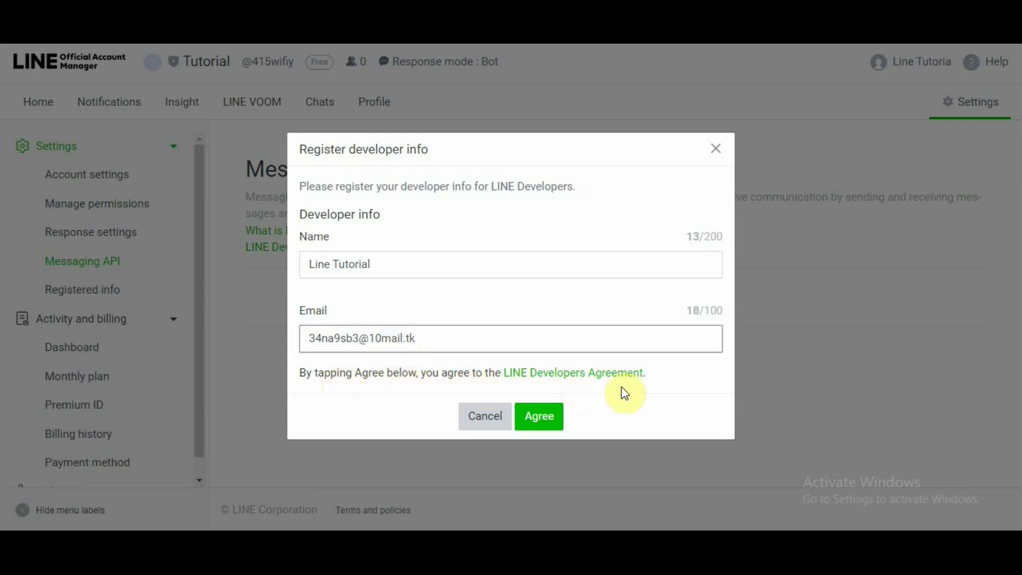
{"action": "left_click", "coordinate": [532, 418]}
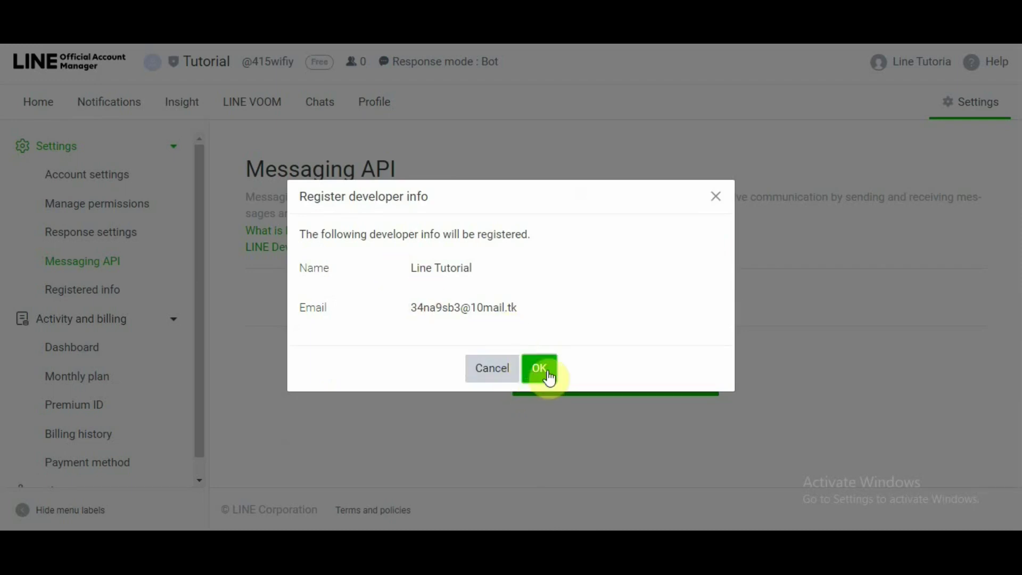
Confirm the developer info, name a new provider 'UChat', and agree to the Messaging API terms
{"action": "left_click", "coordinate": [538, 370]}
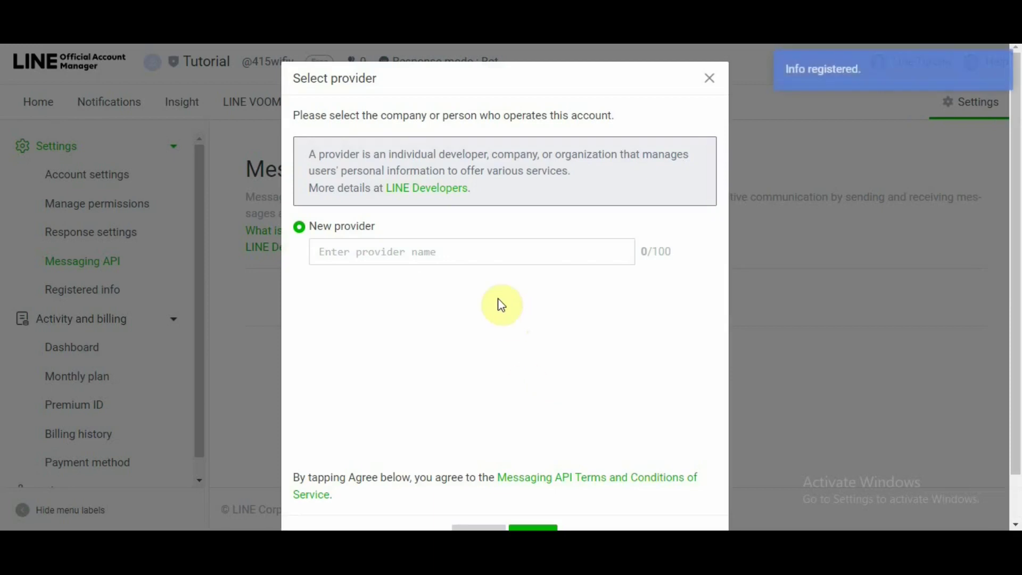
{"action": "left_click", "coordinate": [387, 253]}
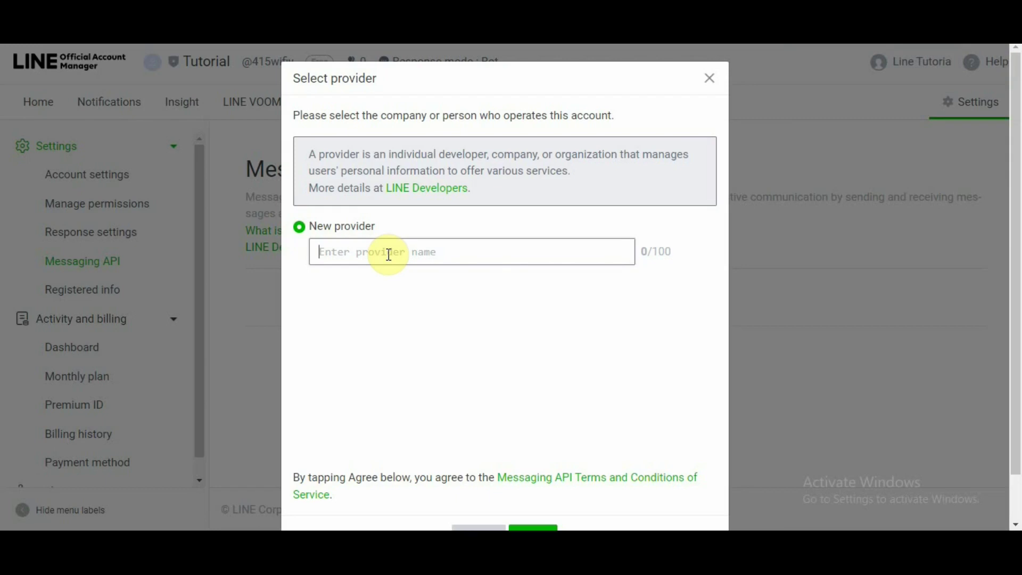
{"action": "type", "text": "UChat"}
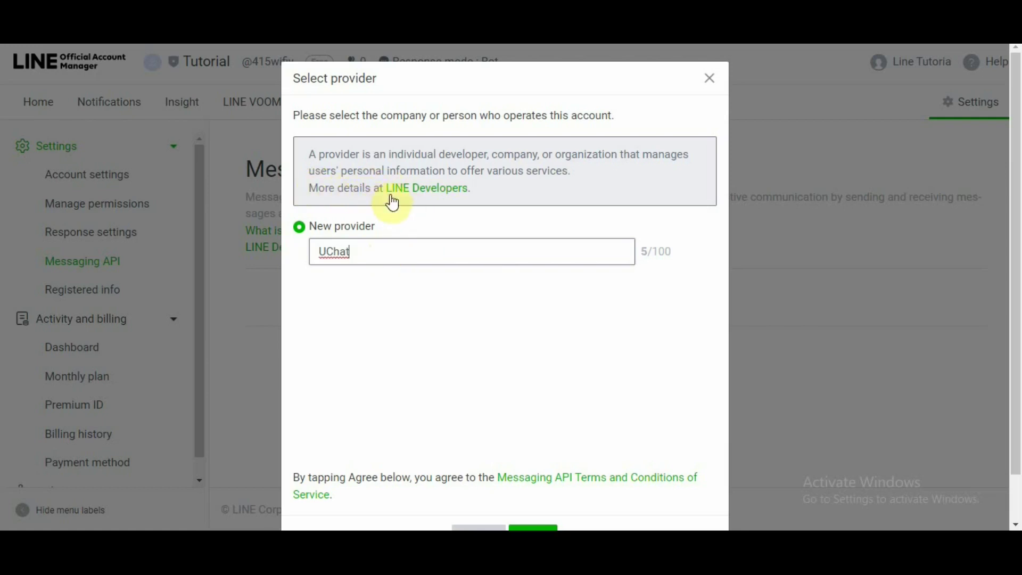
{"action": "left_click", "coordinate": [422, 189]}
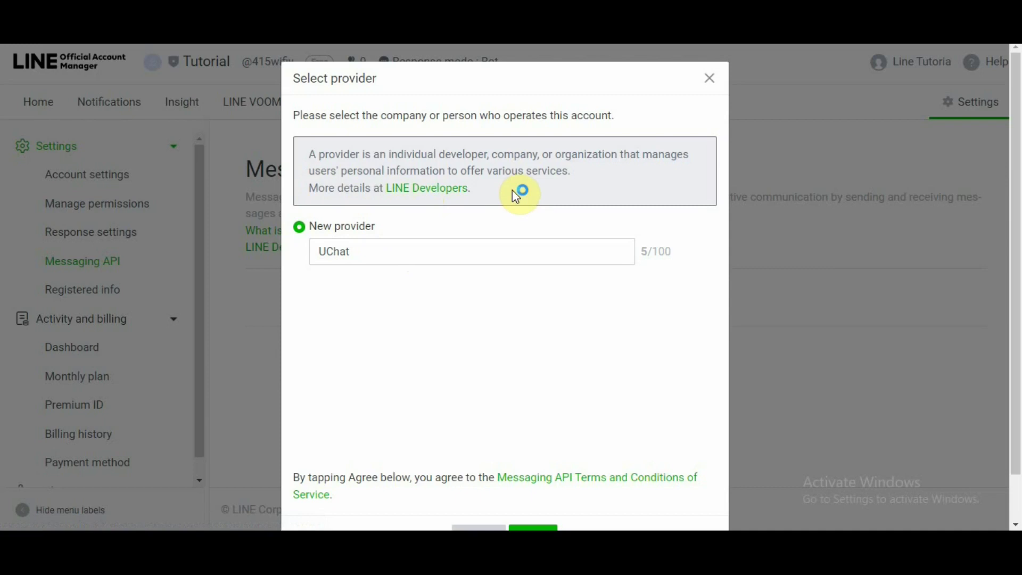
{"action": "scroll", "coordinate": [580, 304], "scroll_direction": "down", "scroll_amount": 1}
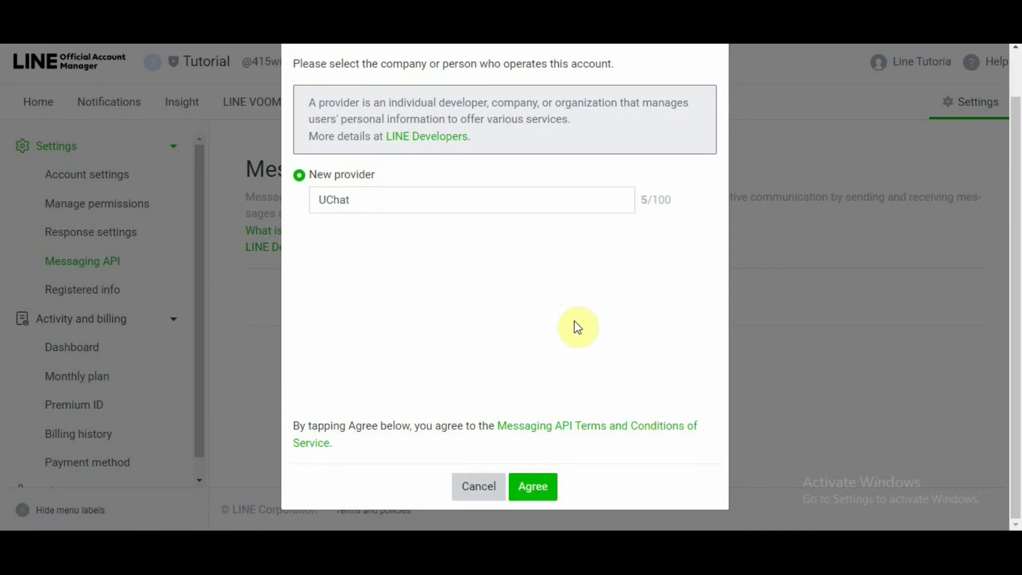
{"action": "left_click", "coordinate": [538, 486]}
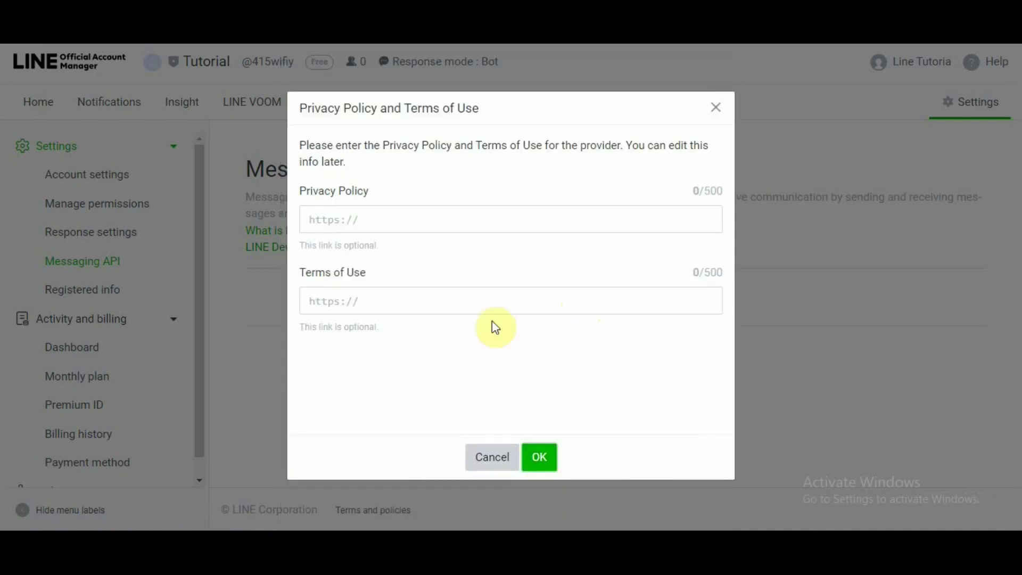
Focus the Privacy Policy link field and highlight the Privacy Policy and Terms of Use labels
{"action": "left_click", "coordinate": [438, 225]}
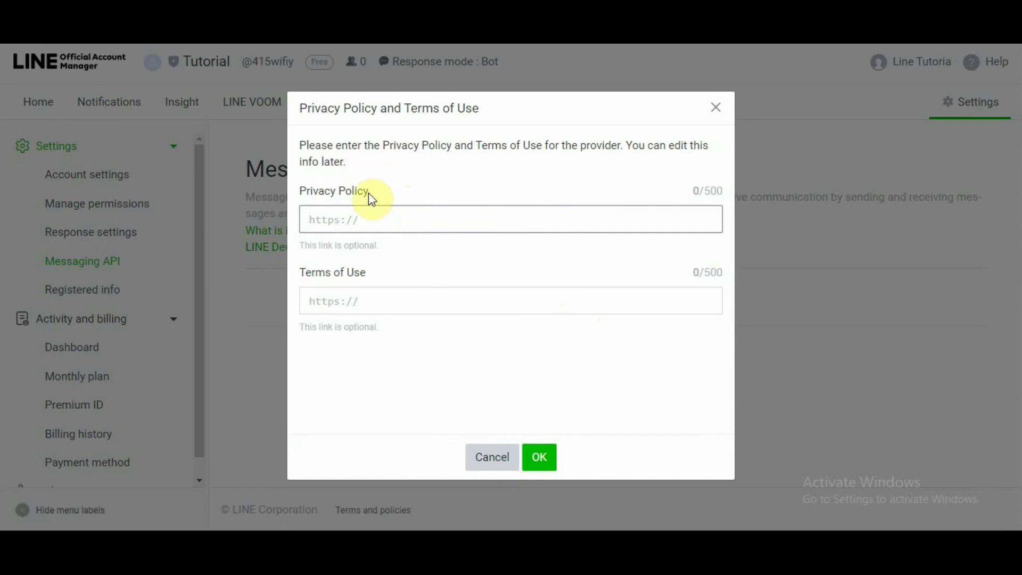
{"action": "left_click_drag", "start_coordinate": [370, 190], "coordinate": [296, 201]}
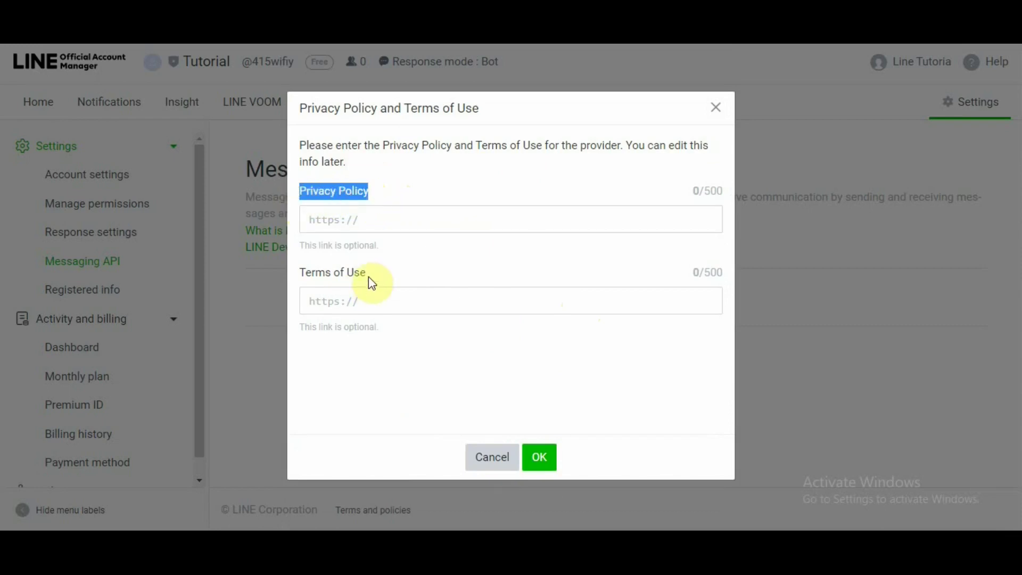
{"action": "left_click_drag", "start_coordinate": [369, 276], "coordinate": [298, 282]}
{"action": "left_click", "coordinate": [417, 277]}
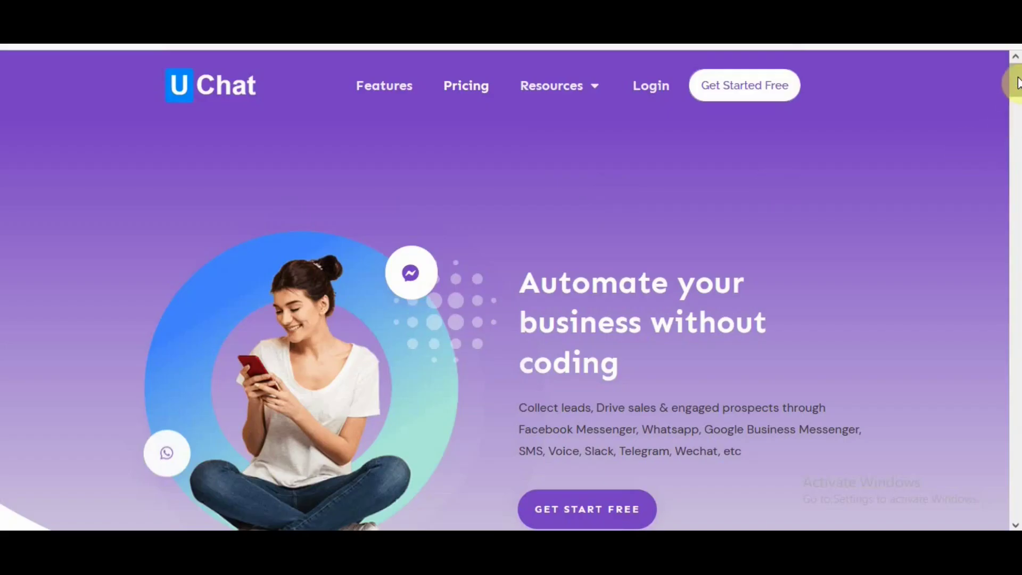
Scroll the uChat site to its footer and open the terms and conditions page
{"action": "left_click_drag", "start_coordinate": [1013, 80], "coordinate": [1014, 521]}
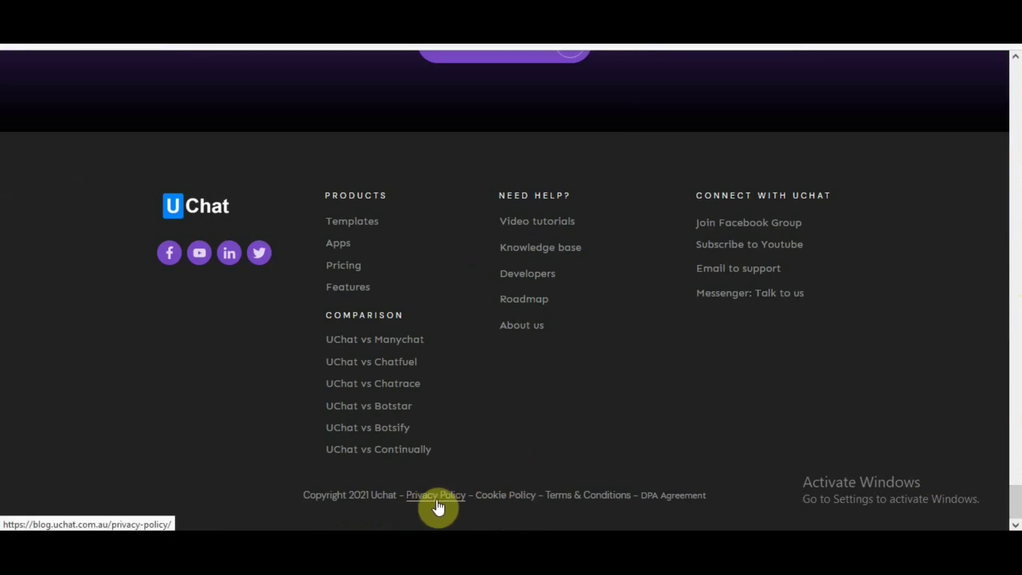
{"action": "left_click", "coordinate": [585, 501]}
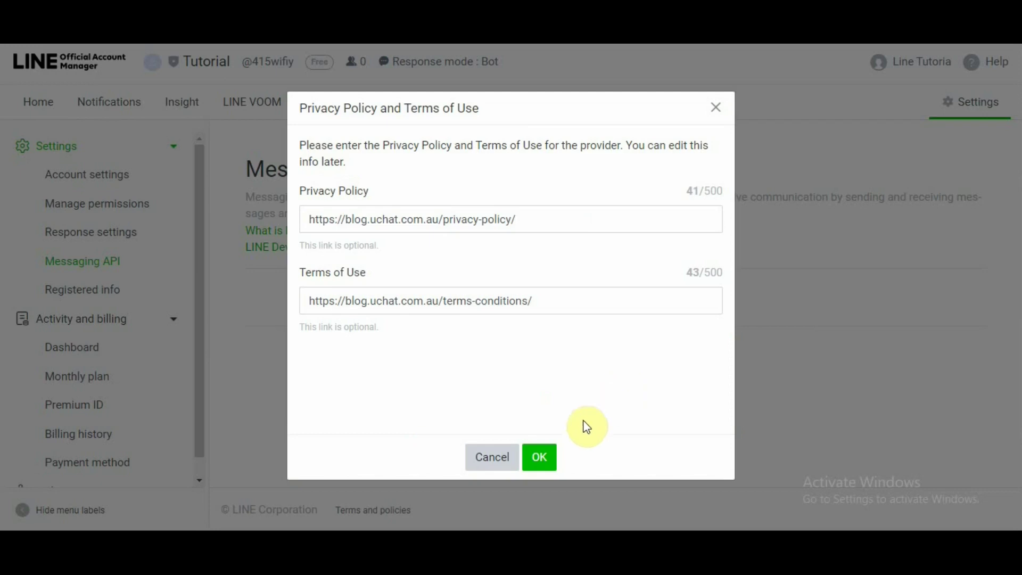
Confirm the privacy and terms links and enable the Messaging API, revealing the Channel ID and secret
{"action": "left_click", "coordinate": [543, 458]}
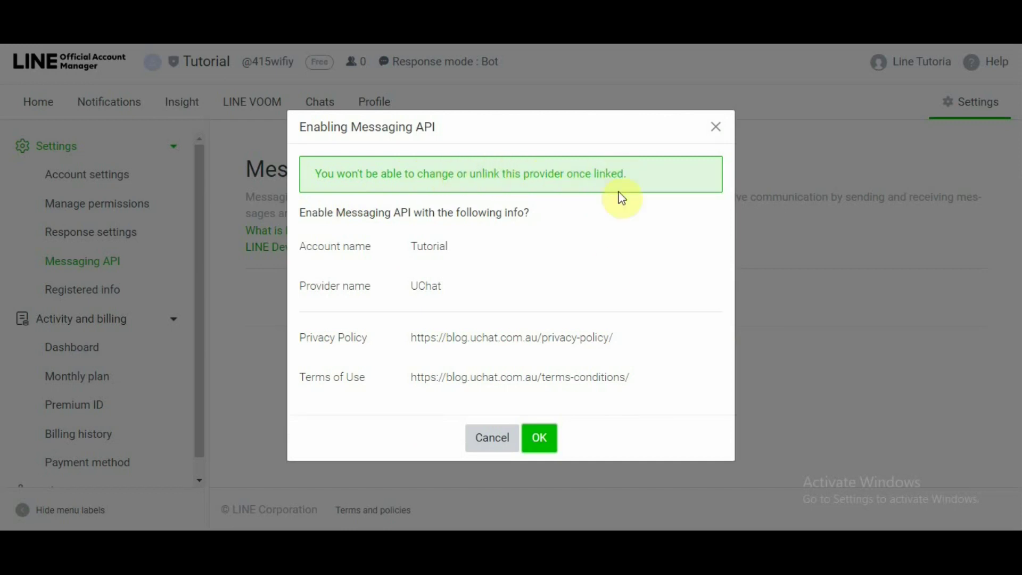
{"action": "left_click", "coordinate": [540, 437]}
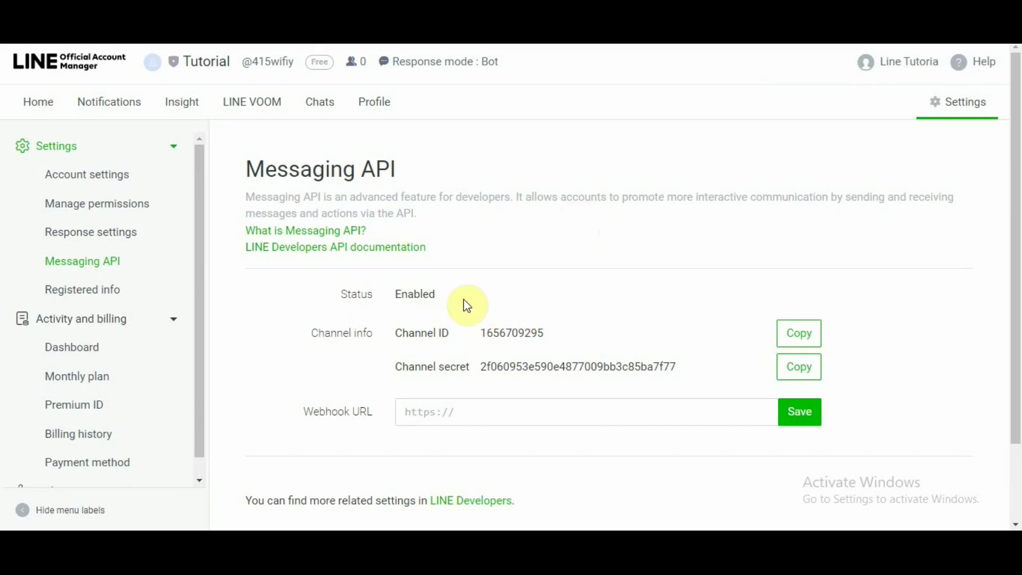
{"action": "left_click_drag", "start_coordinate": [344, 301], "coordinate": [718, 367]}
{"action": "left_click", "coordinate": [440, 318]}
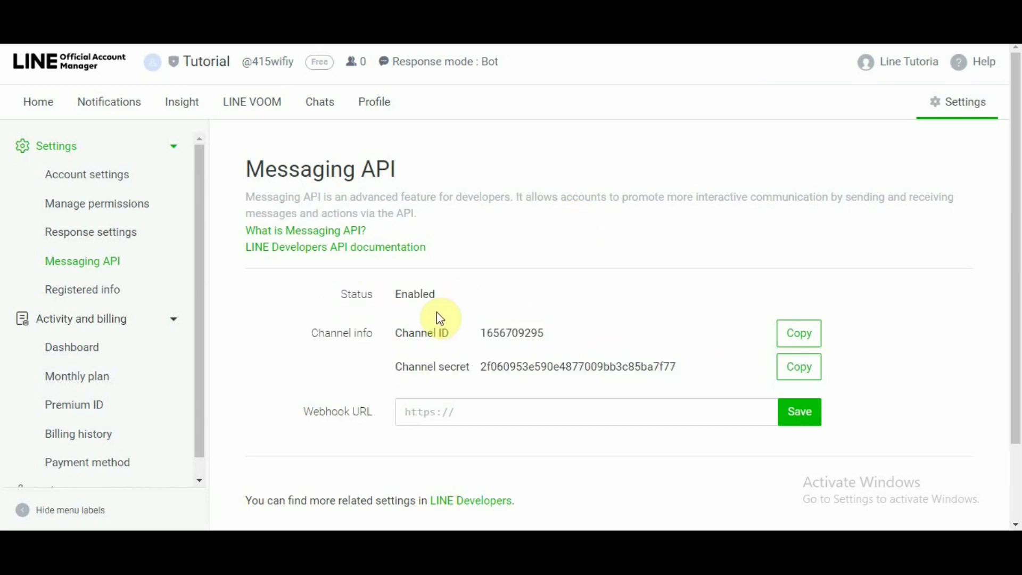
{"action": "left_click", "coordinate": [432, 412]}
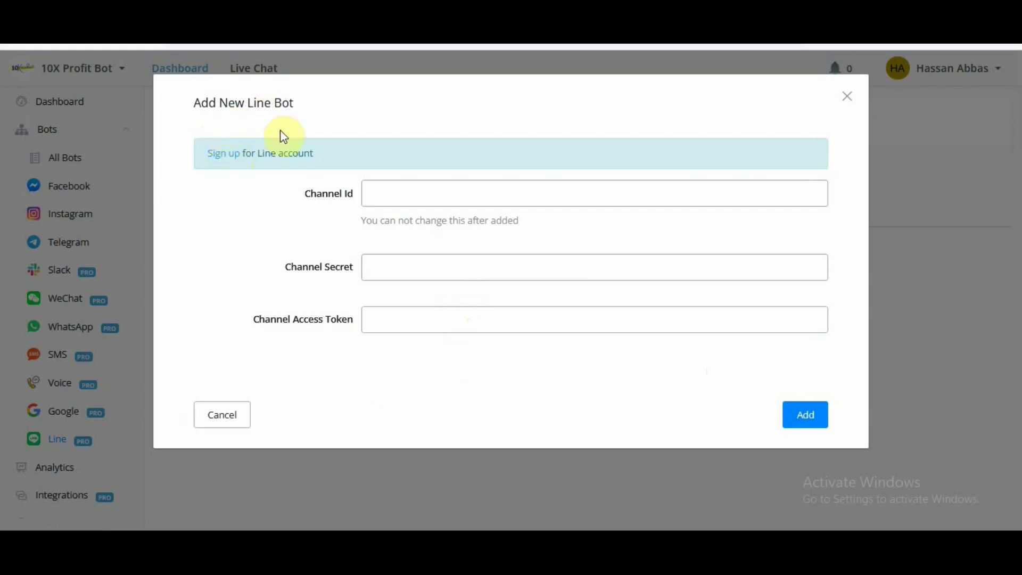
Select the Channel ID and Channel secret values, switching to uChat's matching bot-form fields
{"action": "left_click", "coordinate": [391, 189]}
{"action": "left_click", "coordinate": [244, 201]}
{"action": "left_click", "coordinate": [373, 194]}
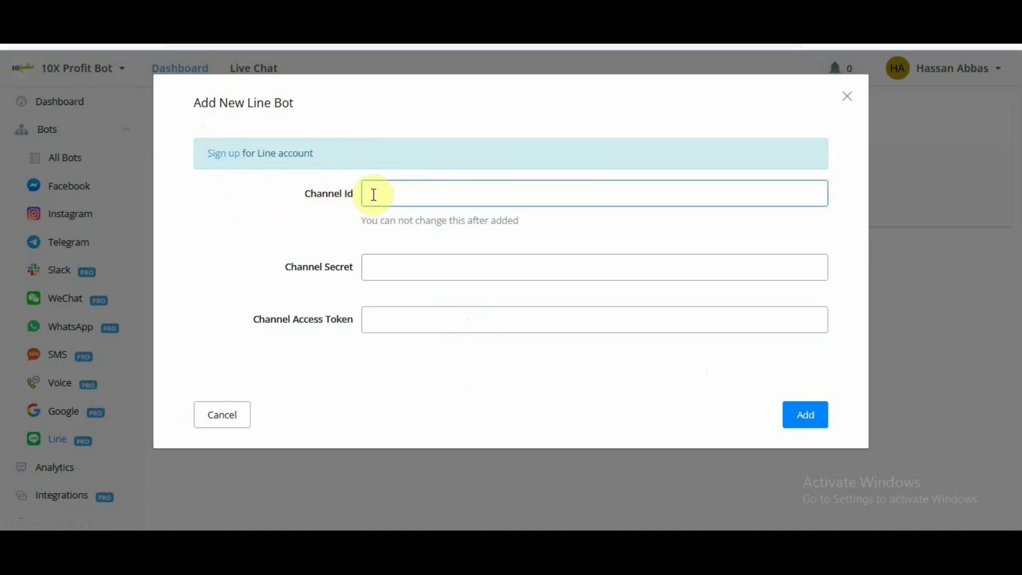
{"action": "left_click", "coordinate": [242, 529]}
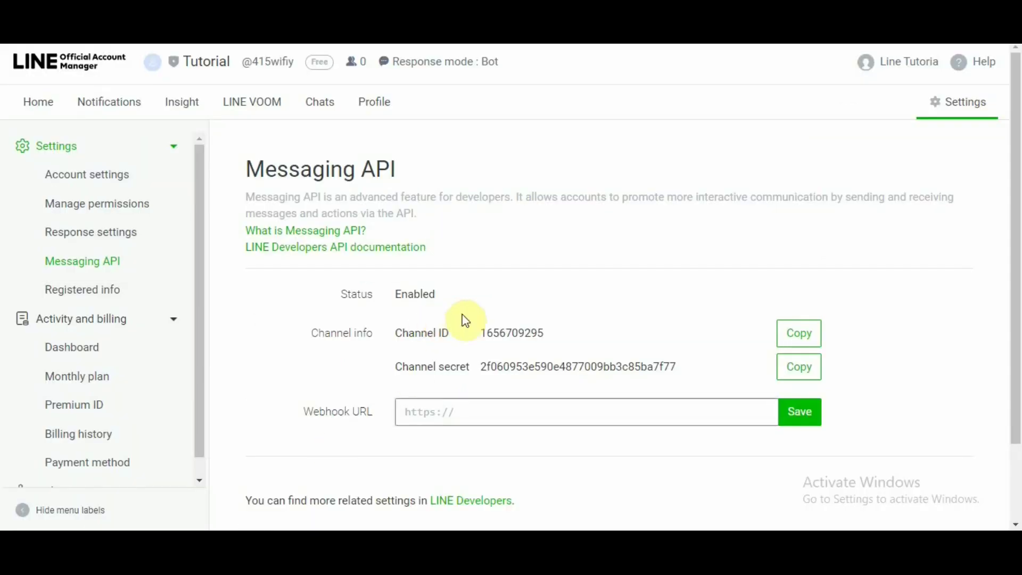
{"action": "left_click_drag", "start_coordinate": [473, 326], "coordinate": [563, 331]}
{"action": "key", "text": "ctrl+c"}
{"action": "key", "text": "alt+Tab"}
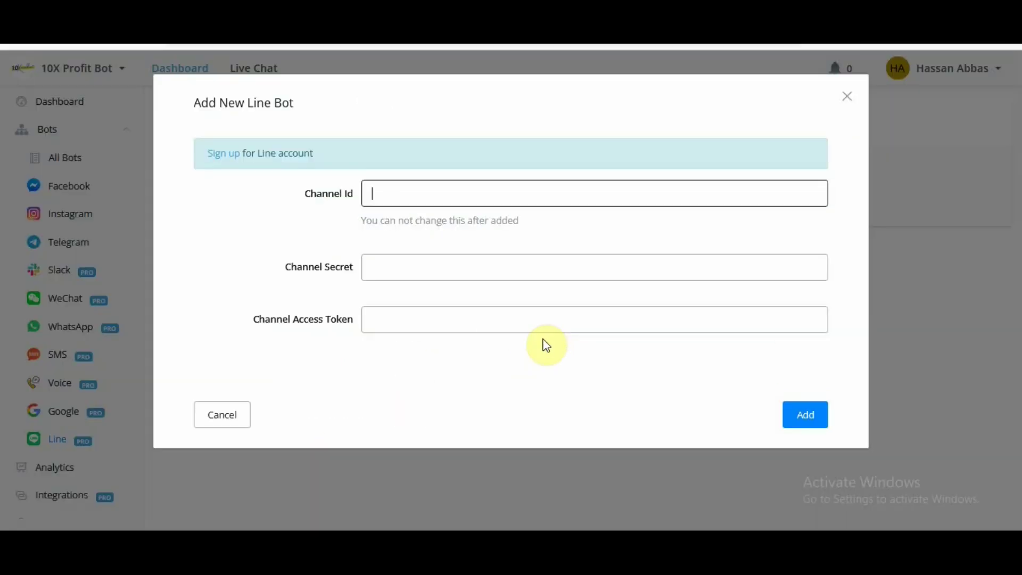
{"action": "left_click", "coordinate": [381, 267]}
{"action": "key", "text": "alt+Tab"}
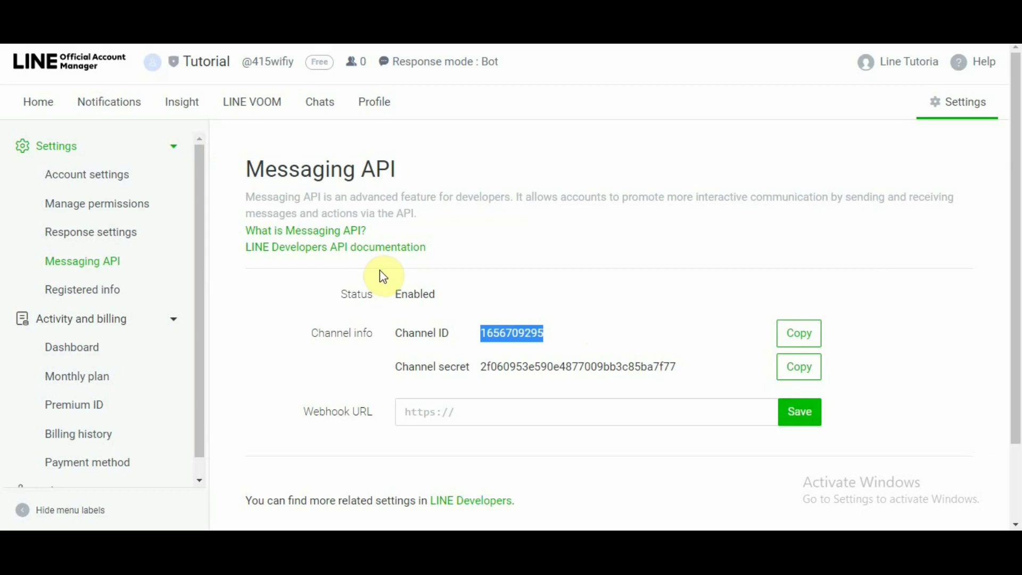
{"action": "left_click_drag", "start_coordinate": [481, 365], "coordinate": [688, 365]}
{"action": "key", "text": "alt+Tab"}
Focus uChat's Channel Access Token field, then highlight the Webhook URL label and channel credentials
{"action": "left_click", "coordinate": [387, 320]}
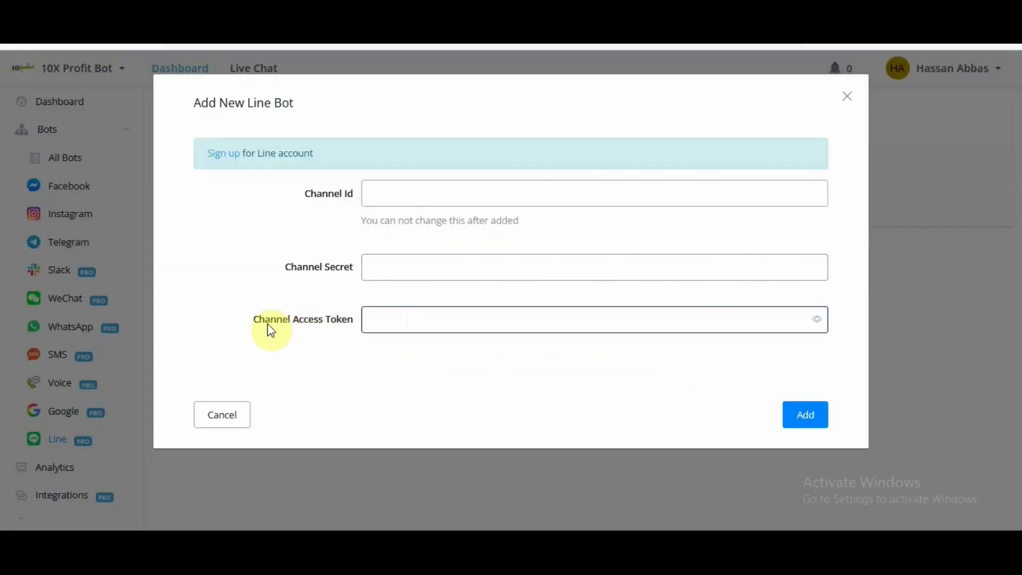
{"action": "left_click", "coordinate": [376, 320]}
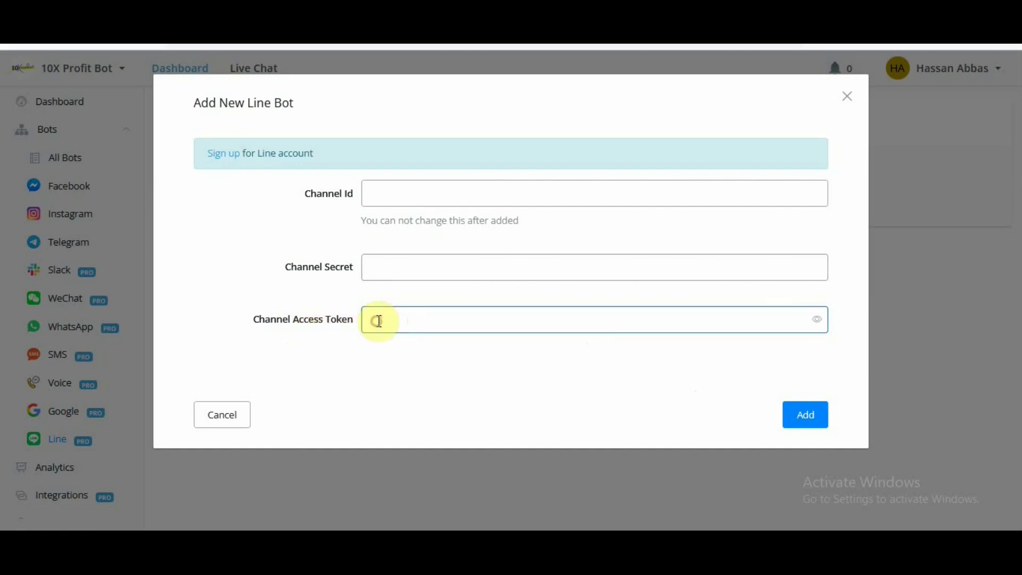
{"action": "key", "text": "alt+Tab"}
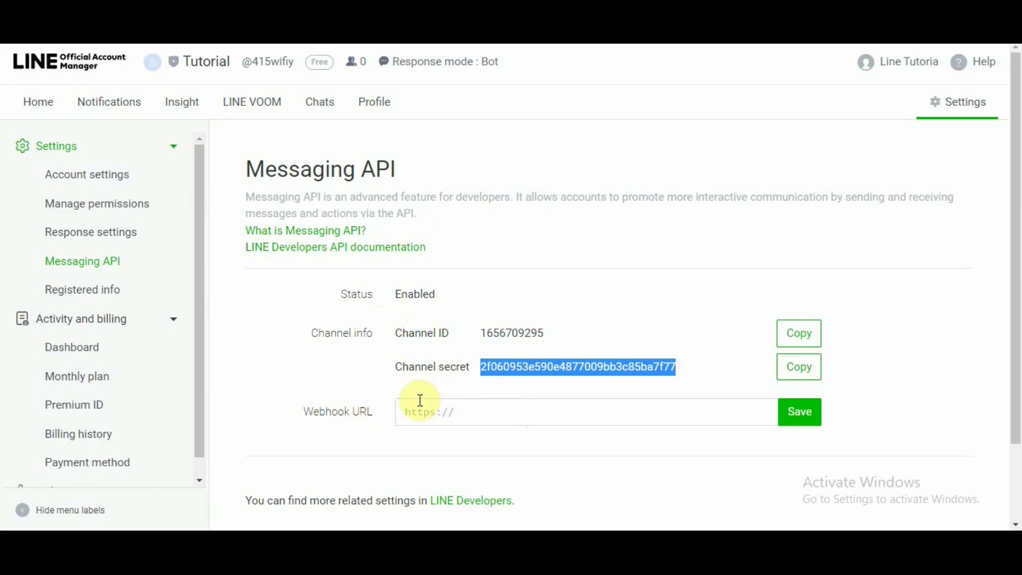
{"action": "key", "text": "alt+Tab"}
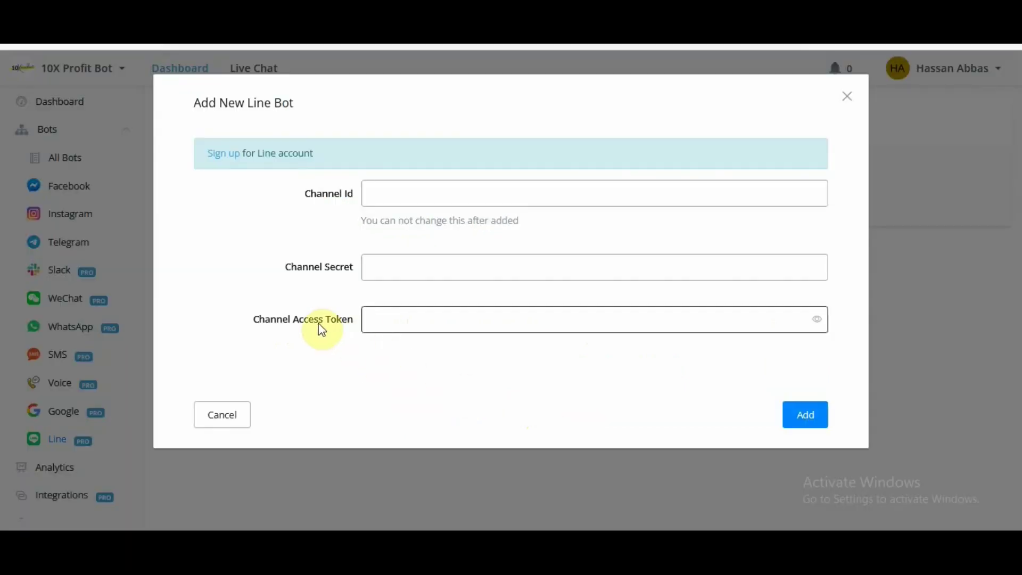
{"action": "key", "text": "alt+Tab"}
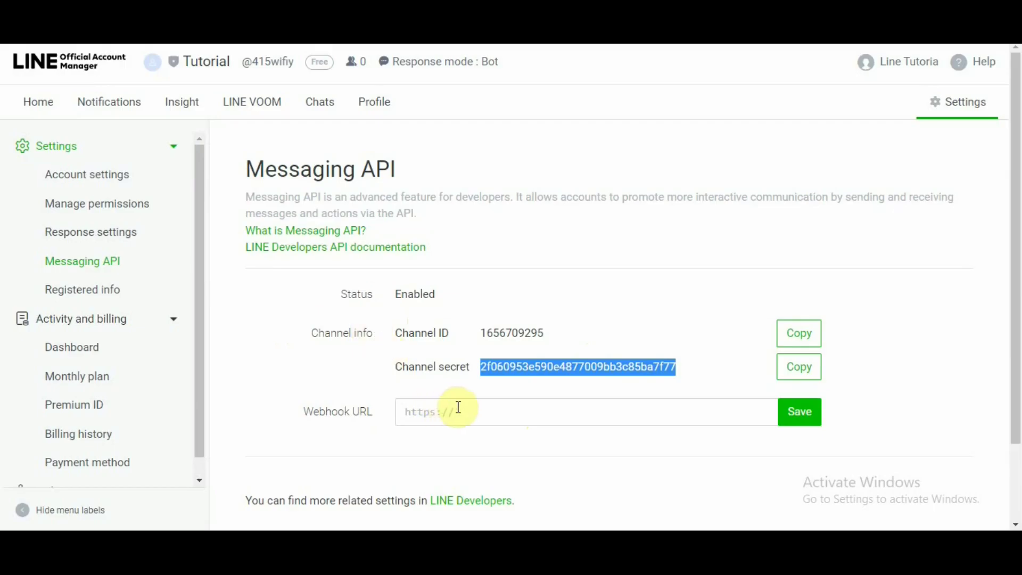
{"action": "left_click_drag", "start_coordinate": [382, 413], "coordinate": [304, 411]}
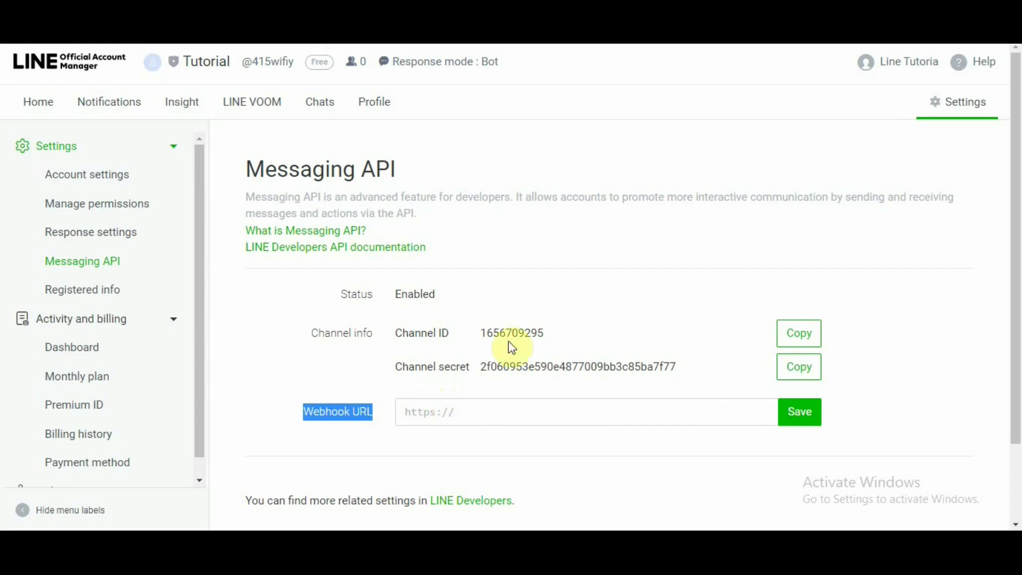
{"action": "left_click", "coordinate": [343, 293]}
{"action": "left_click_drag", "start_coordinate": [370, 299], "coordinate": [675, 372]}
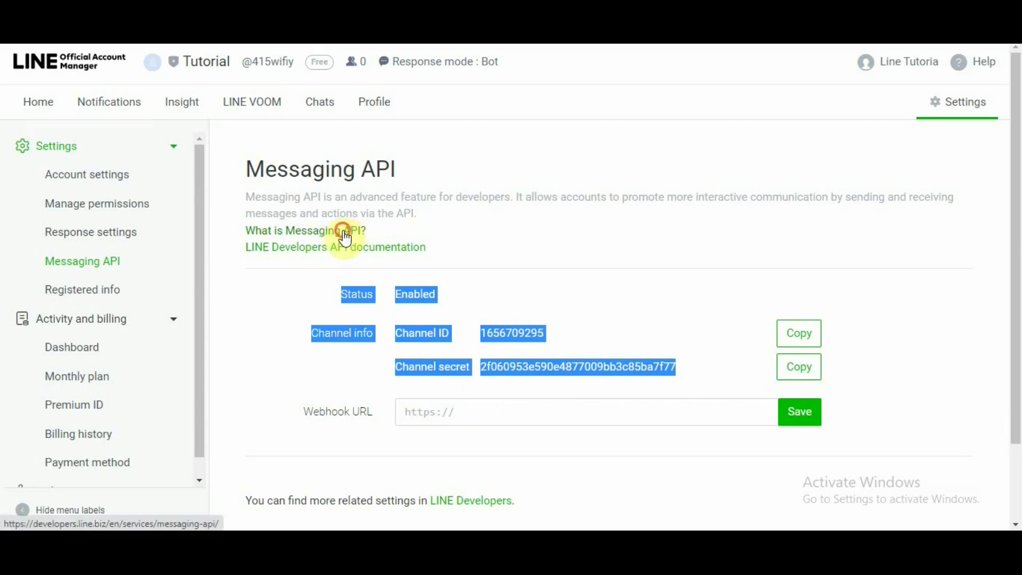
Go through the Messaging API introduction into LINE Developers and open the UChat provider's Tutorial channel
{"action": "left_click", "coordinate": [341, 230]}
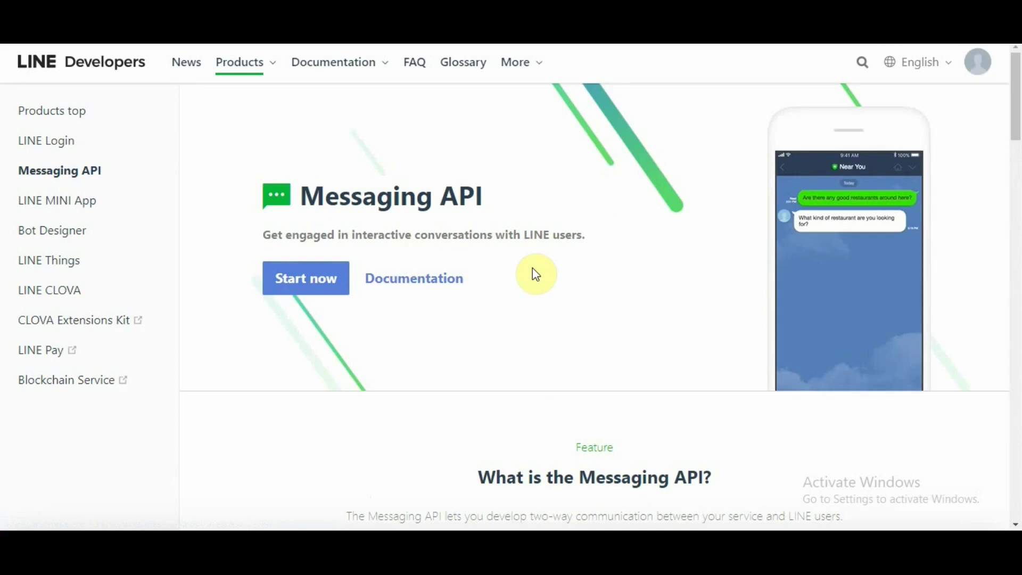
{"action": "left_click", "coordinate": [297, 287]}
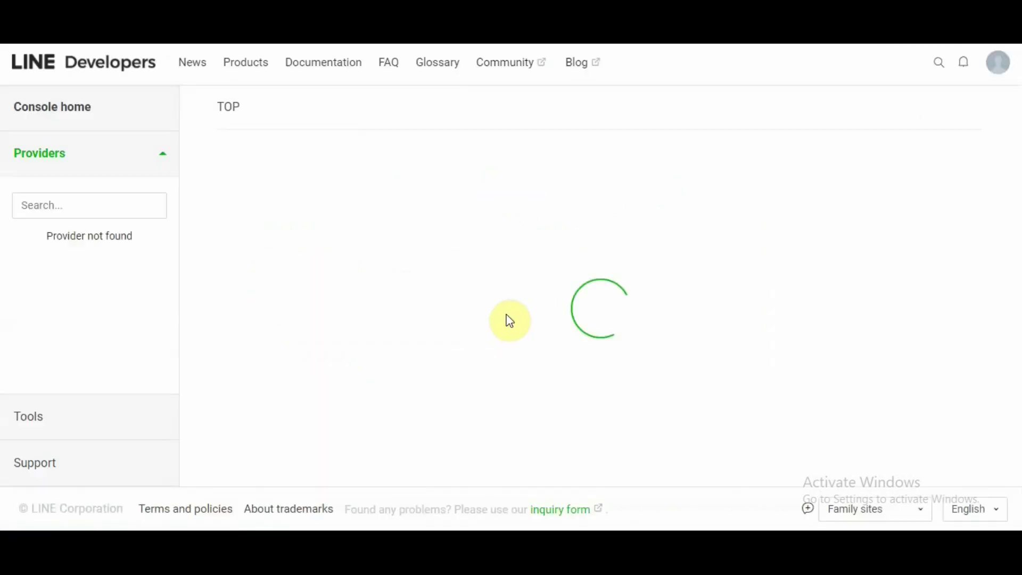
{"action": "left_click", "coordinate": [46, 287]}
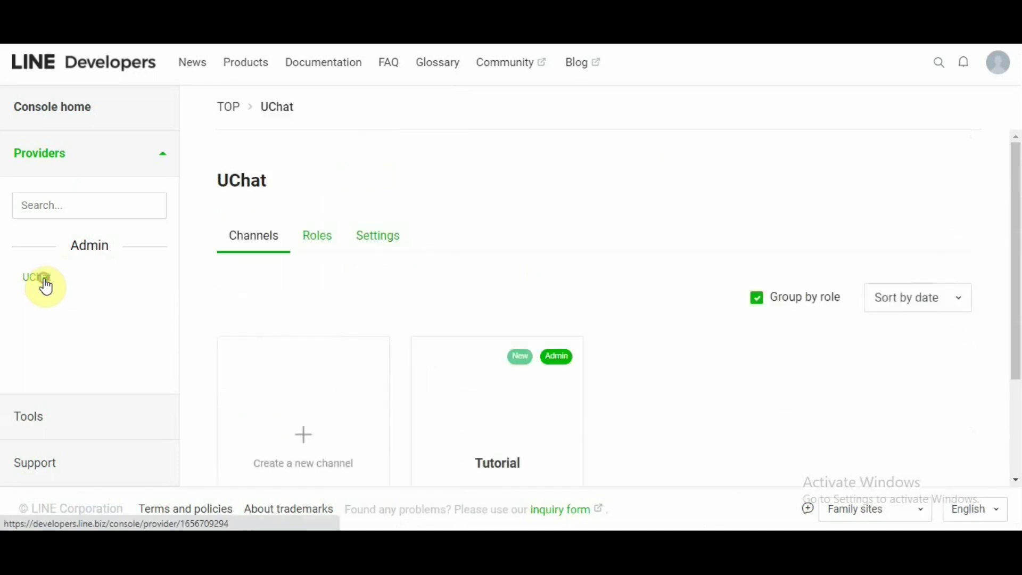
{"action": "scroll", "coordinate": [621, 392], "scroll_direction": "down", "scroll_amount": 2}
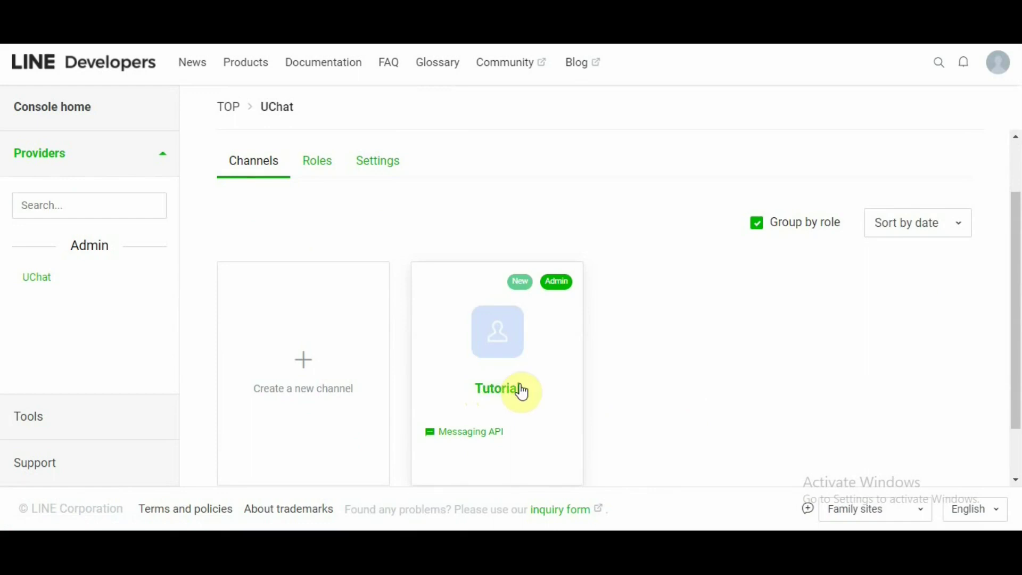
{"action": "left_click", "coordinate": [501, 393]}
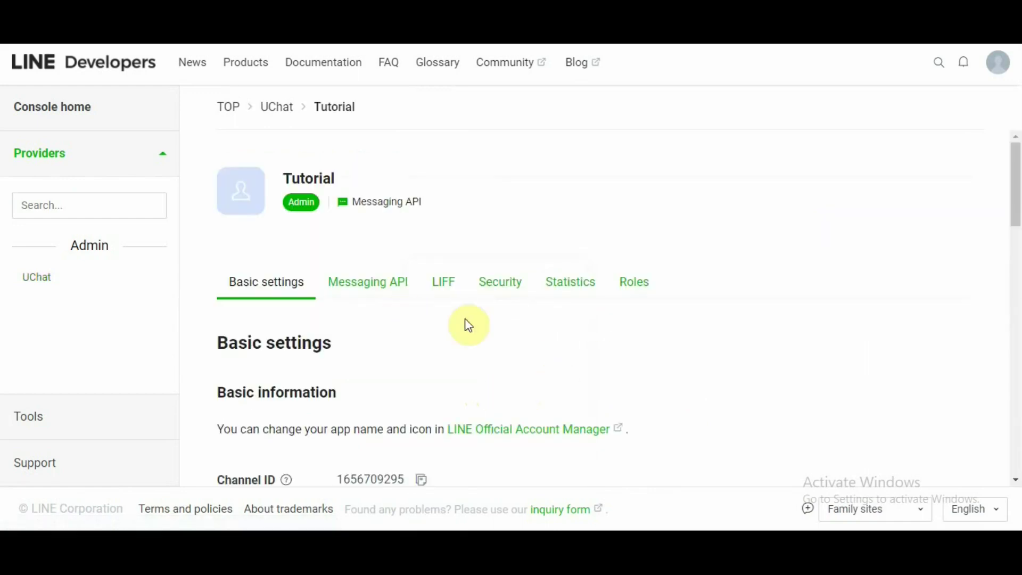
Paste the Tutorial channel ID into uChat's Channel Id field
{"action": "scroll", "coordinate": [399, 322], "scroll_direction": "down", "scroll_amount": 3}
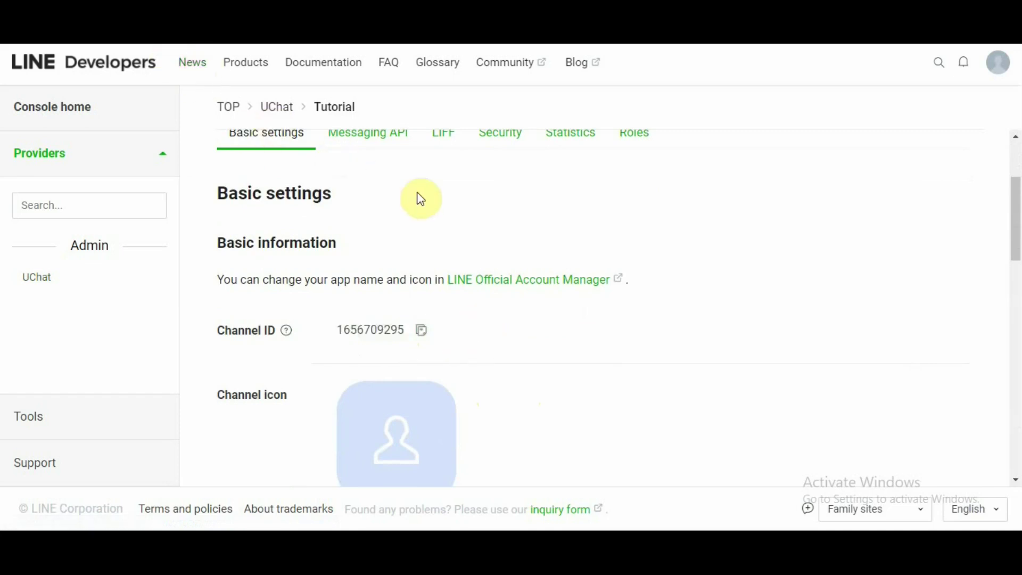
{"action": "scroll", "coordinate": [458, 256], "scroll_direction": "up", "scroll_amount": 1}
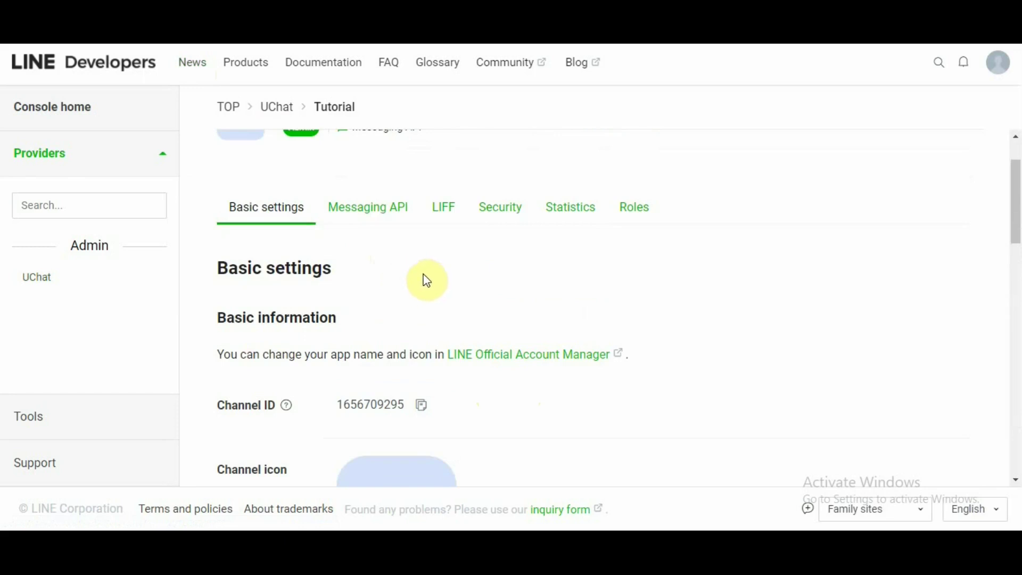
{"action": "key", "text": "alt+Tab"}
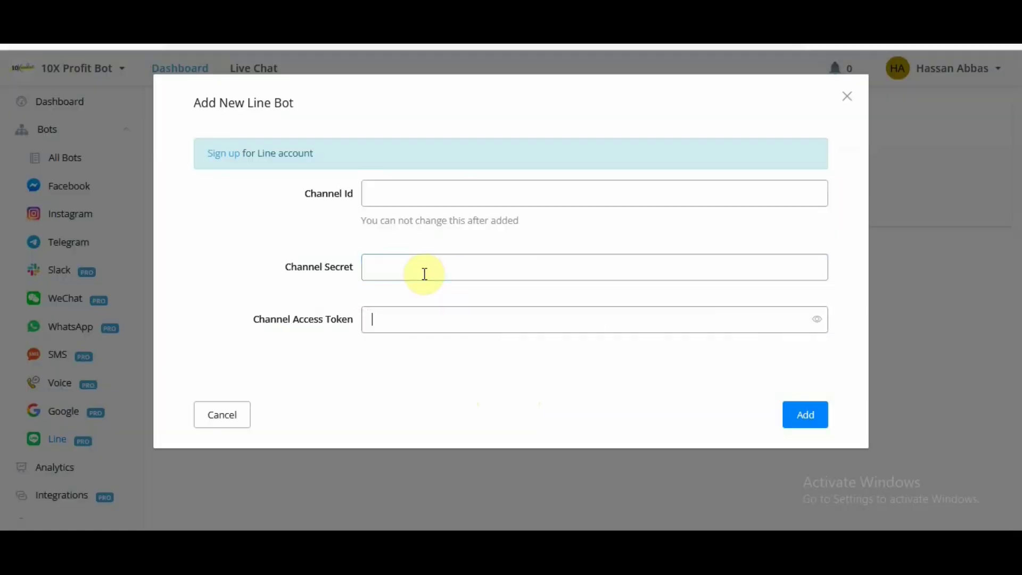
{"action": "left_click", "coordinate": [394, 193]}
{"action": "key", "text": "ctrl+v"}
Copy the channel secret from Basic settings and paste it into uChat's Channel Secret field
{"action": "key", "text": "alt+Tab"}
{"action": "scroll", "coordinate": [468, 254], "scroll_direction": "down", "scroll_amount": 5}
{"action": "scroll", "coordinate": [582, 226], "scroll_direction": "down", "scroll_amount": 15}
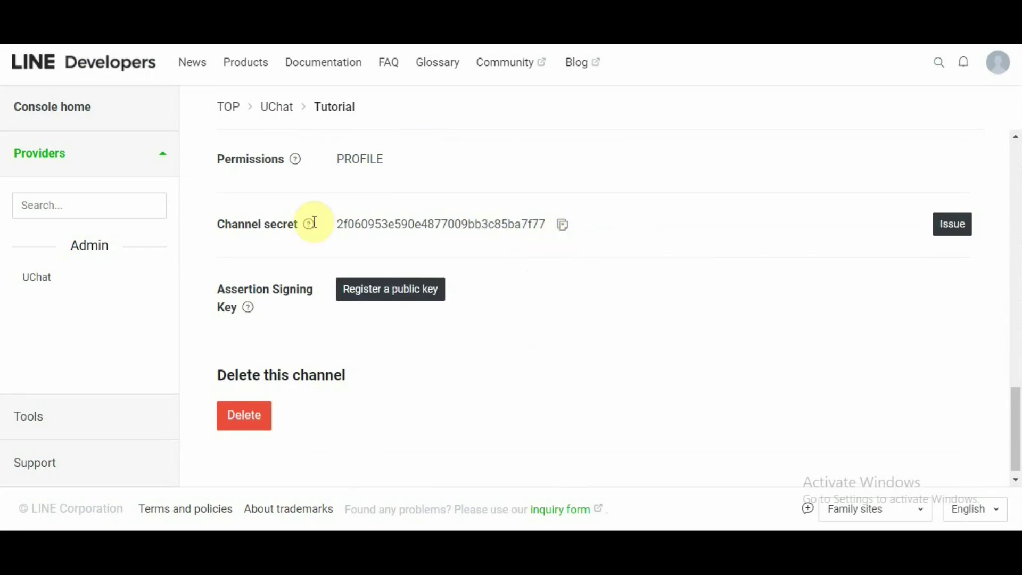
{"action": "left_click", "coordinate": [563, 230]}
{"action": "key", "text": "alt+Tab"}
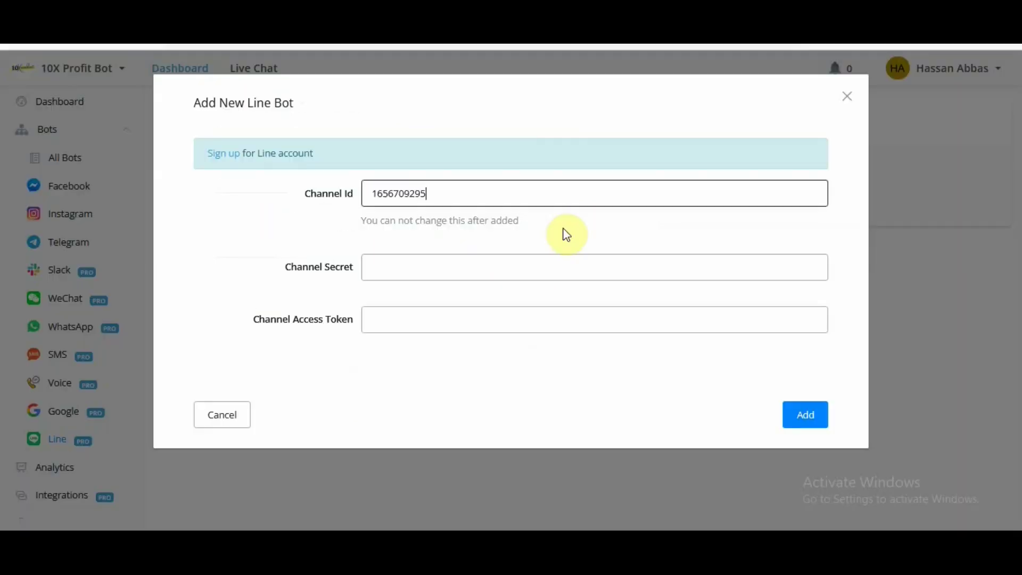
{"action": "left_click", "coordinate": [430, 269]}
{"action": "key", "text": "ctrl+v"}
{"action": "left_click", "coordinate": [434, 314]}
{"action": "key", "text": "alt+Tab"}
{"action": "scroll", "coordinate": [444, 309], "scroll_direction": "up", "scroll_amount": 10}
{"action": "scroll", "coordinate": [446, 307], "scroll_direction": "up", "scroll_amount": 5}
Open Tutorial's Messaging API settings and ready uChat's Channel Access Token field
{"action": "left_click", "coordinate": [362, 288]}
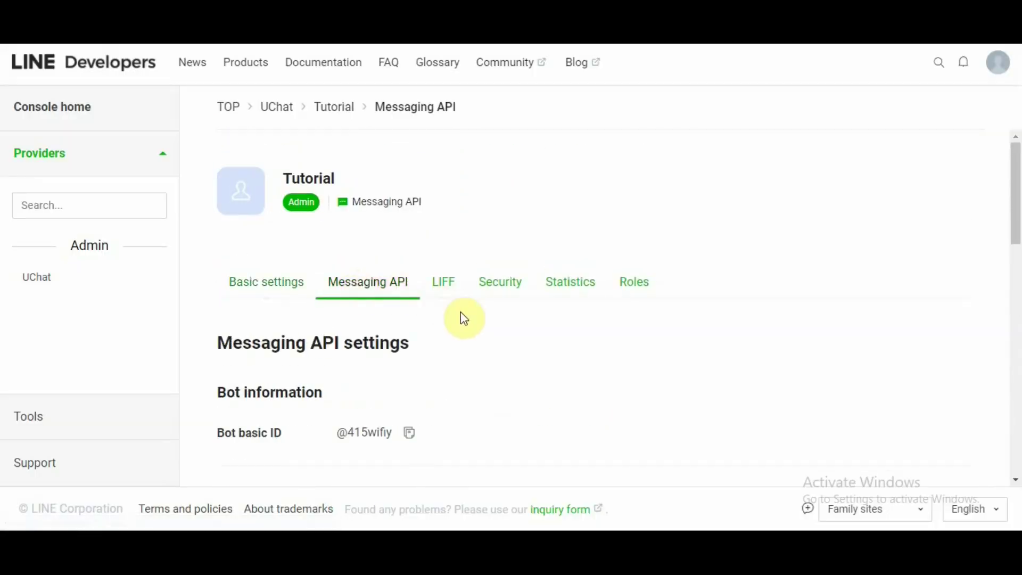
{"action": "scroll", "coordinate": [461, 314], "scroll_direction": "down", "scroll_amount": 10}
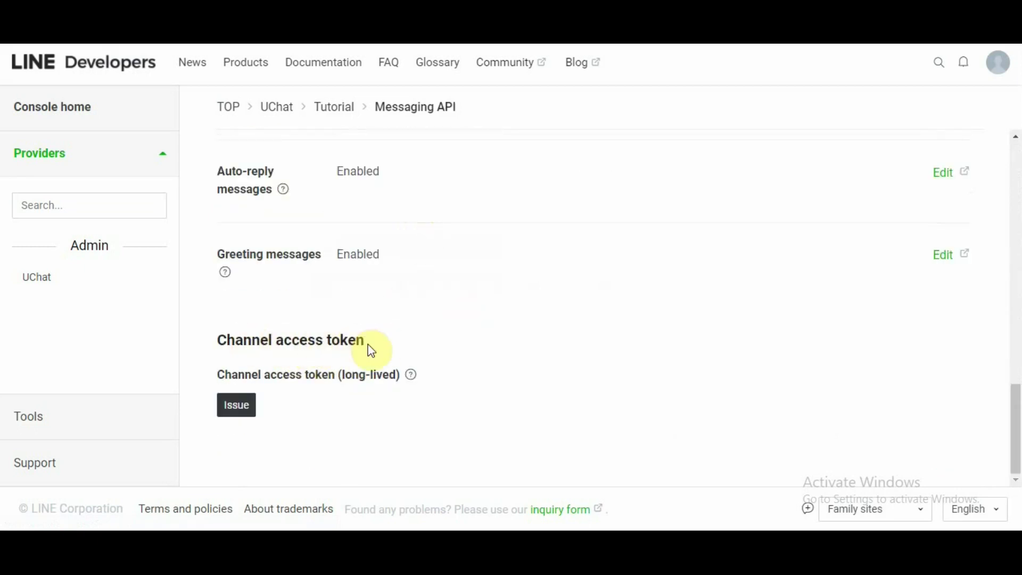
{"action": "key", "text": "alt+Tab"}
{"action": "left_click", "coordinate": [375, 317]}
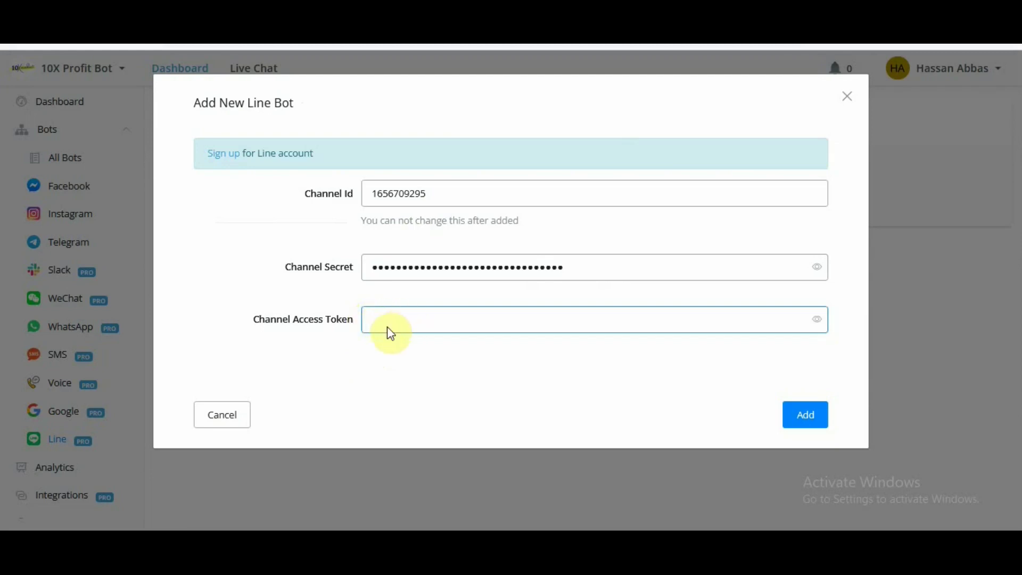
{"action": "key", "text": "alt+Tab"}
Issue a long-lived channel access token and paste it into uChat's Channel Access Token field
{"action": "left_click", "coordinate": [237, 406]}
{"action": "left_click", "coordinate": [854, 411]}
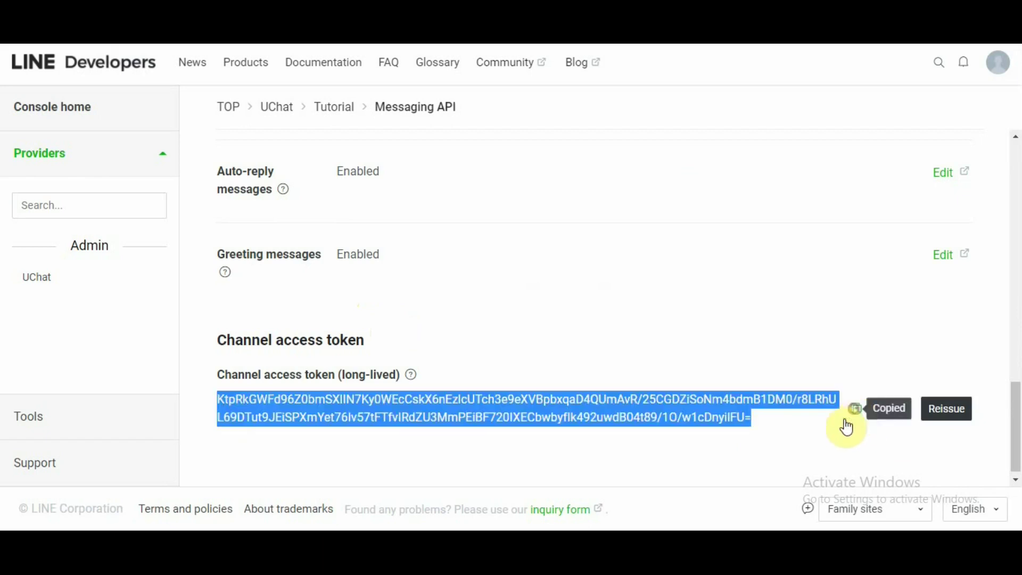
{"action": "key", "text": "alt+Tab"}
{"action": "left_click", "coordinate": [485, 321]}
{"action": "key", "text": "ctrl+v"}
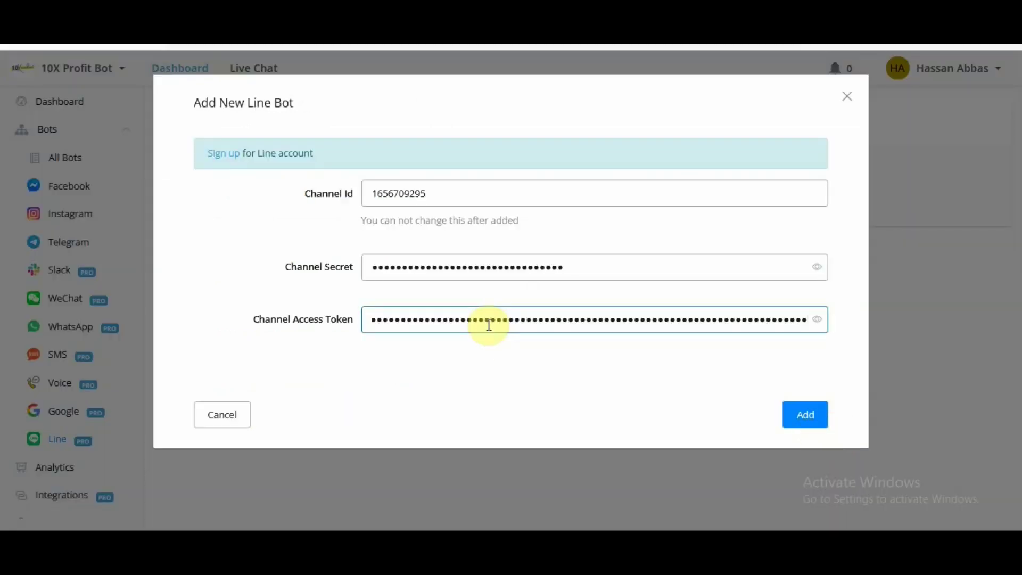
{"action": "key", "text": "alt+Tab"}
{"action": "scroll", "coordinate": [506, 327], "scroll_direction": "up", "scroll_amount": 3}
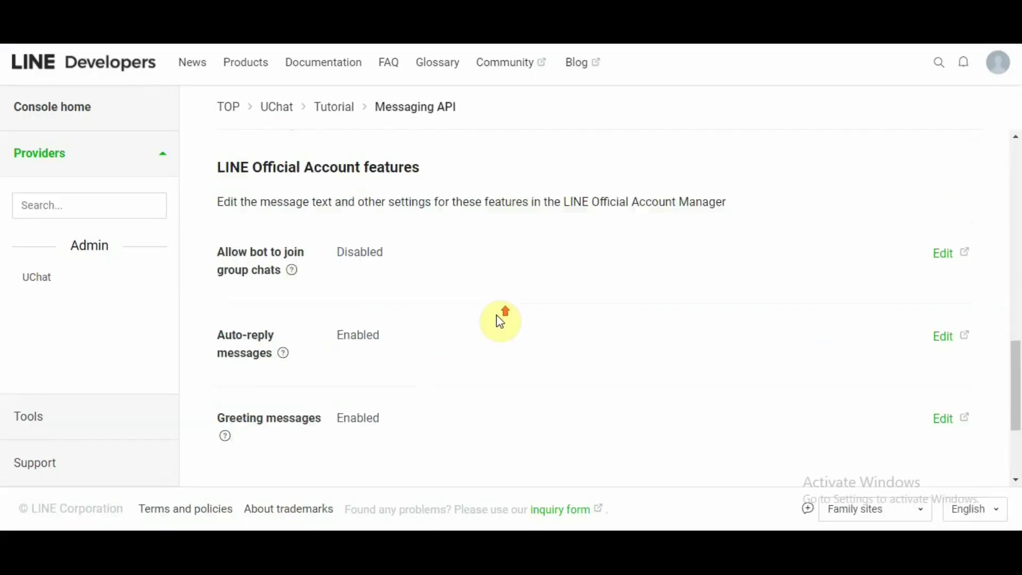
{"action": "scroll", "coordinate": [500, 321], "scroll_direction": "up", "scroll_amount": 10}
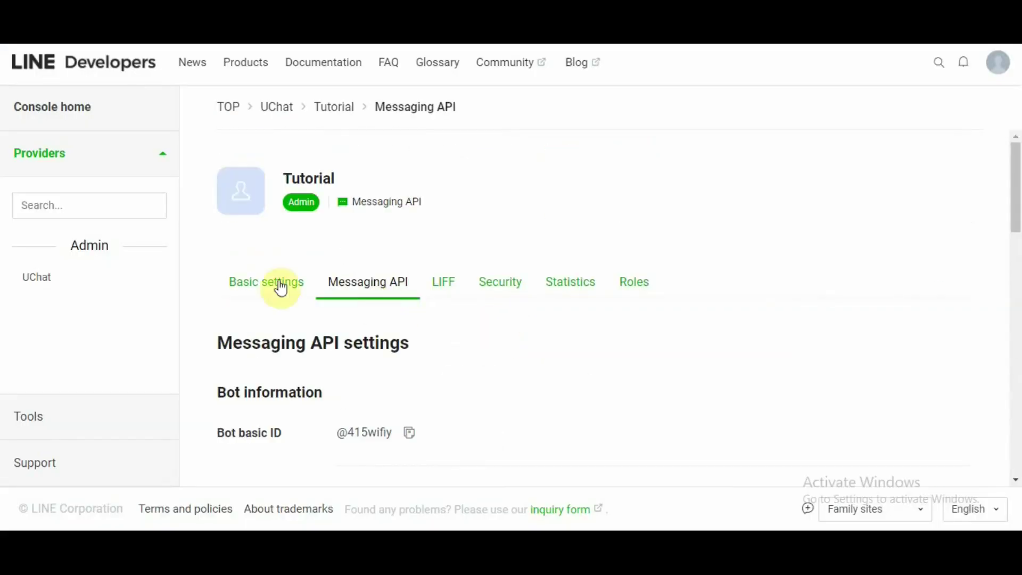
{"action": "left_click", "coordinate": [258, 291]}
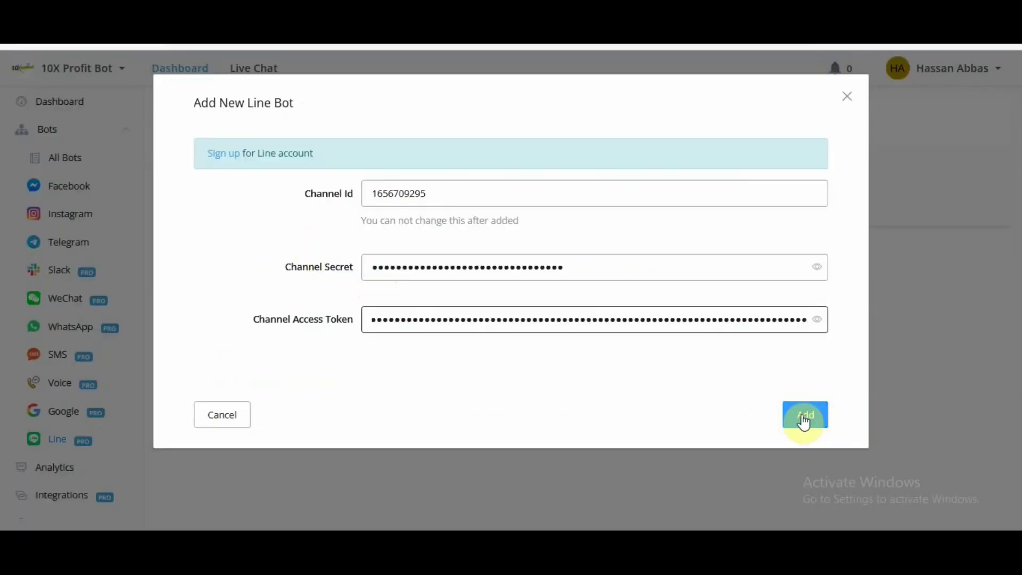
Add the Tutorial bot in uChat and highlight its name in the Line Bots list
{"action": "left_click", "coordinate": [804, 420]}
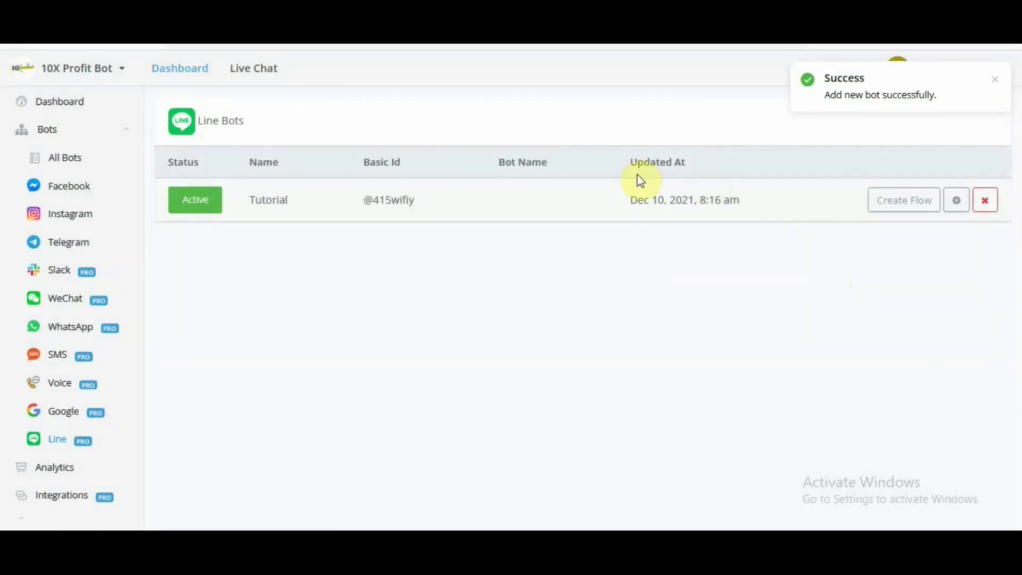
{"action": "left_click_drag", "start_coordinate": [295, 201], "coordinate": [250, 205]}
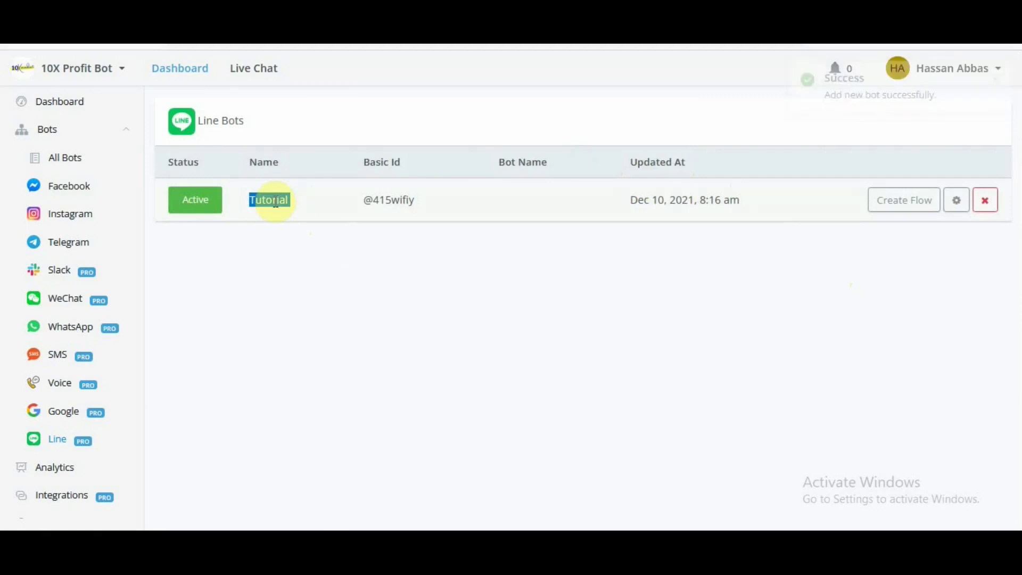